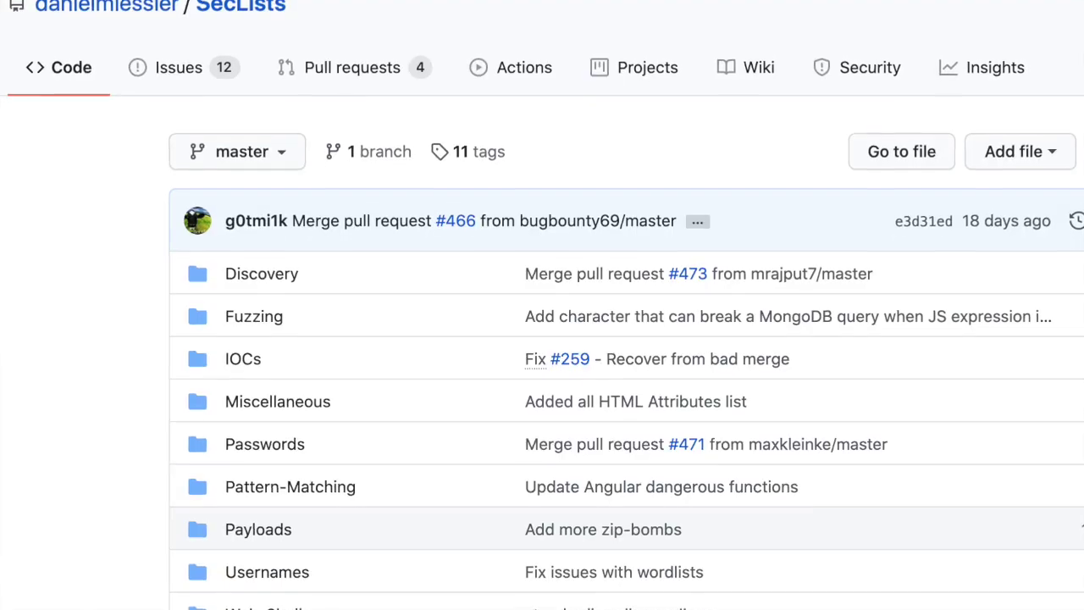
Look over the folders and files in the SecLists repository down to its README
scroll(542, 305, "down", 5)
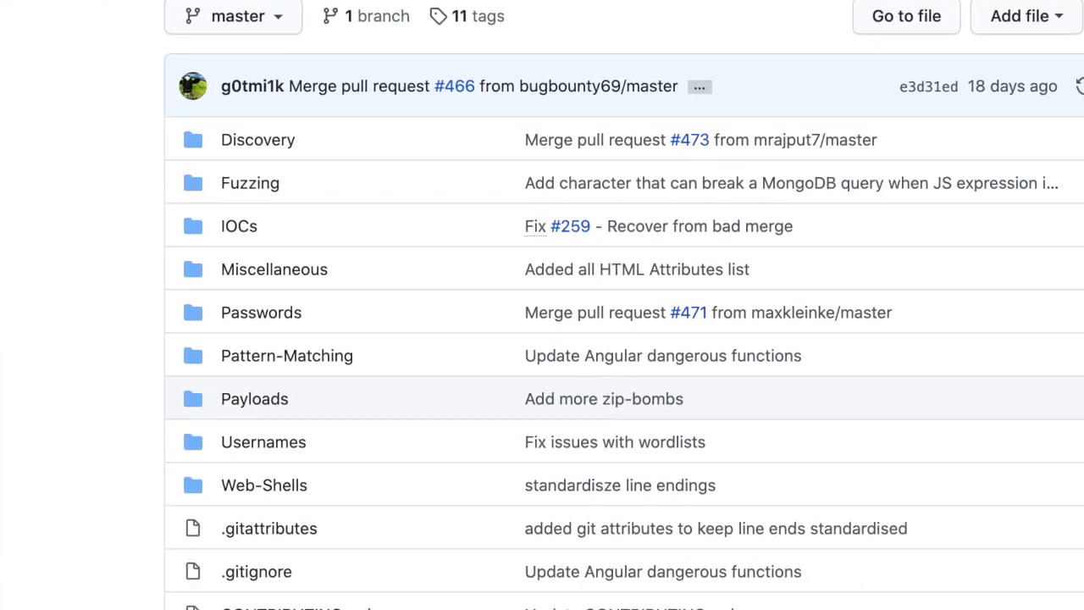
scroll(542, 305, "down", 7)
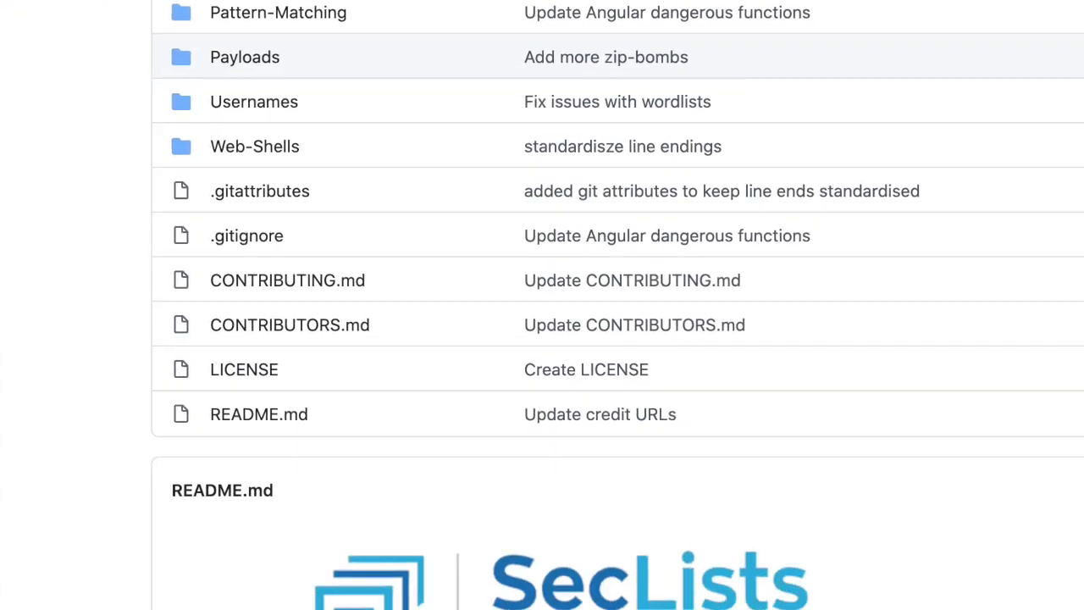
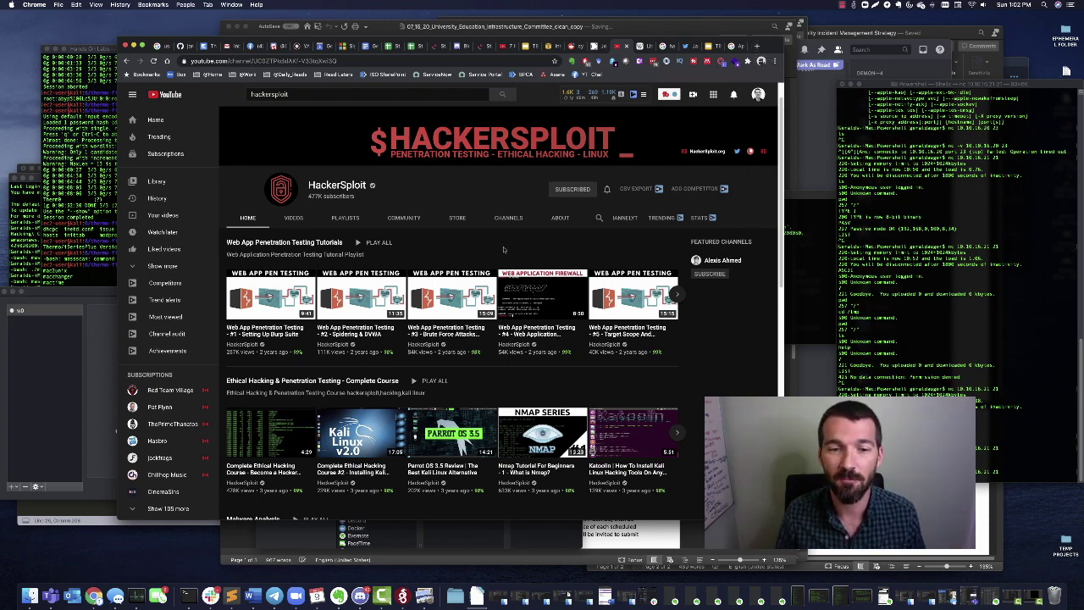
Look over the video playlists on the HackerSploit channel's home page
scroll(508, 250, "down", 3)
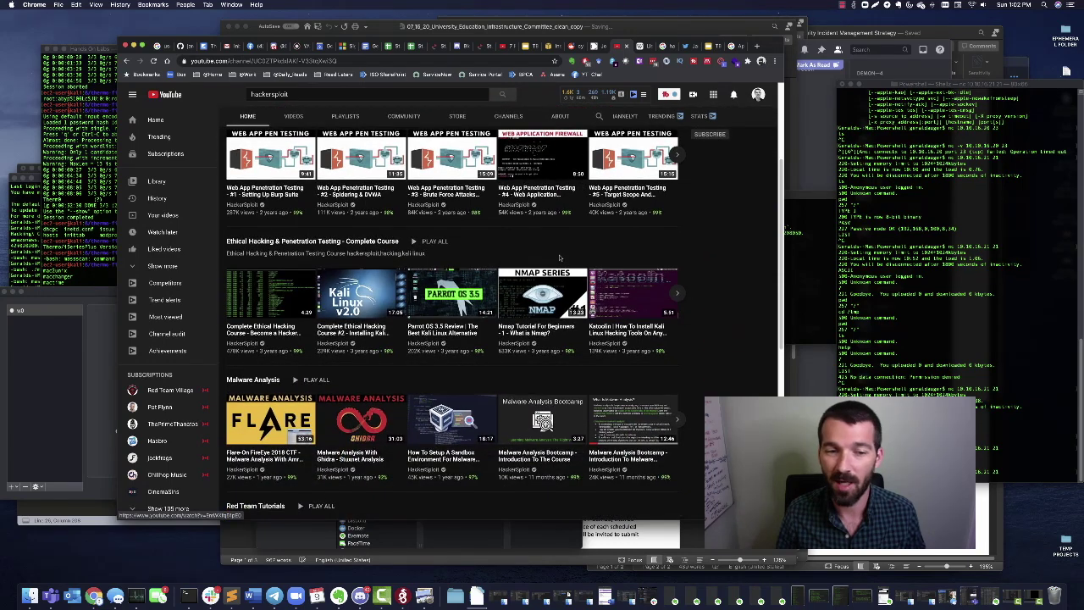
scroll(558, 257, "up", 3)
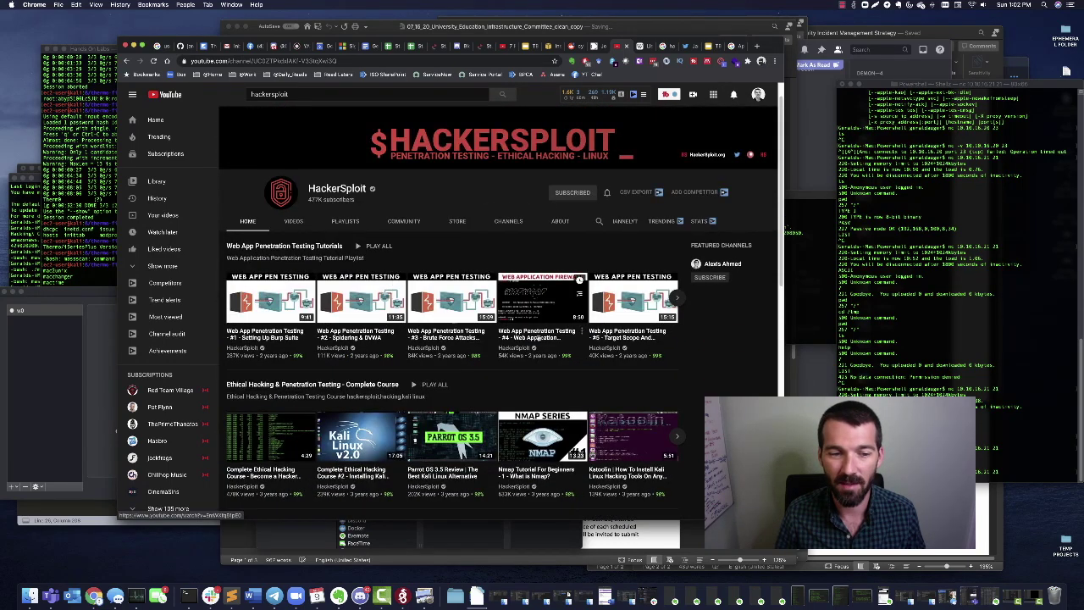
scroll(598, 409, "down", 1)
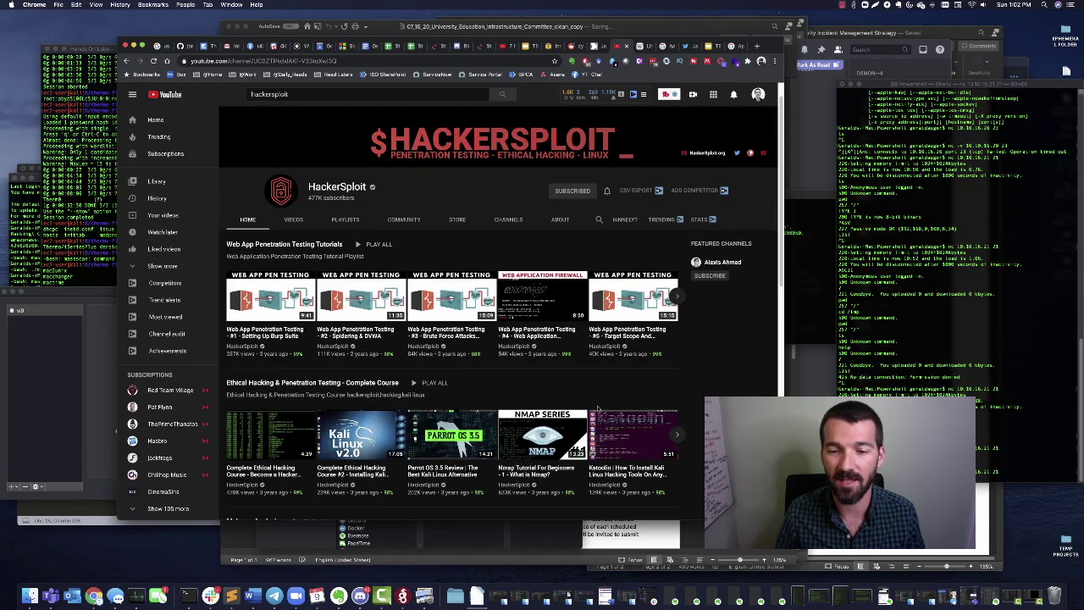
scroll(596, 410, "up", 1)
scroll(592, 412, "down", 1)
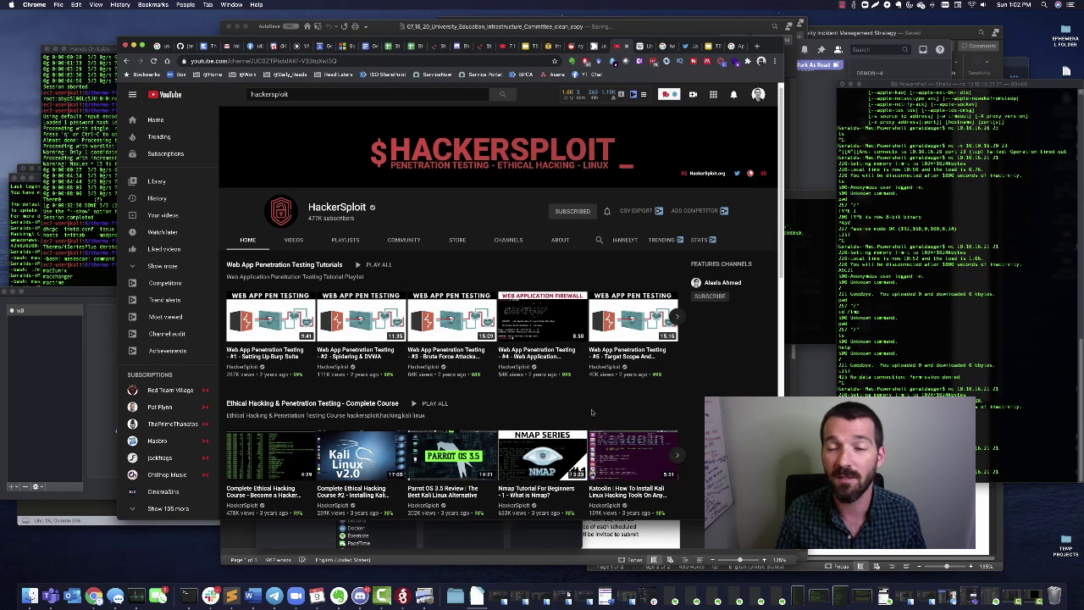
scroll(591, 412, "down", 1)
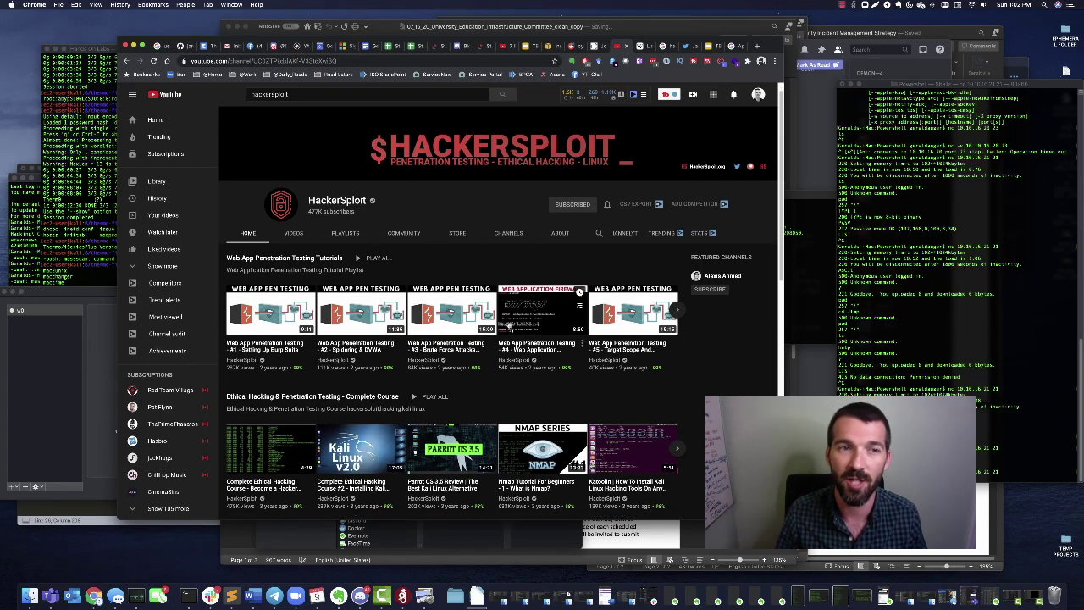
Search YouTube for "stok", open the STÖK channel and look over its bug bounty videos
double_click(303, 95)
type("stok")
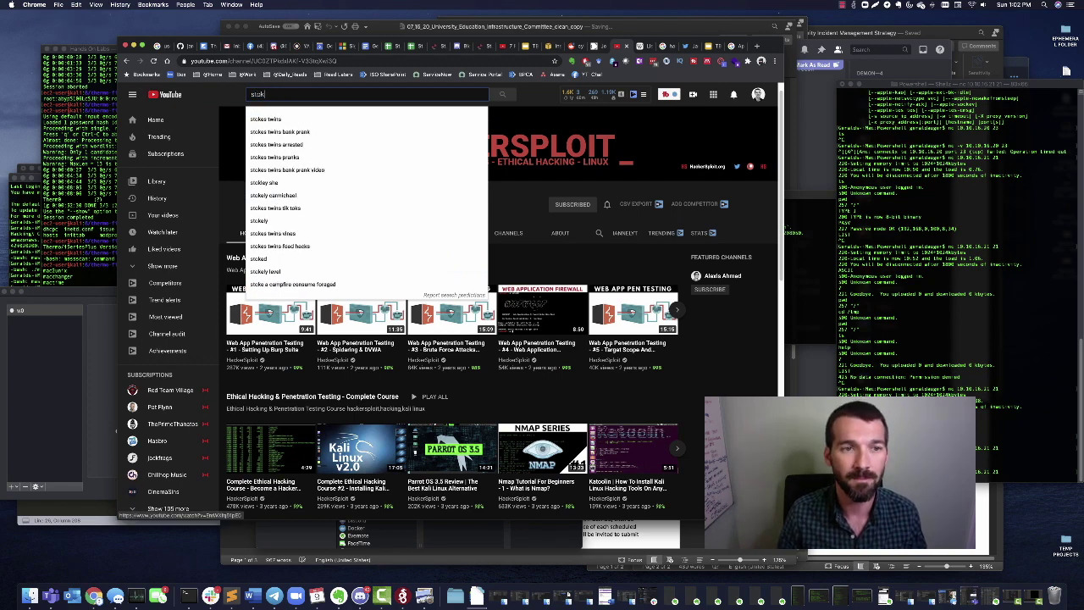
key("Return")
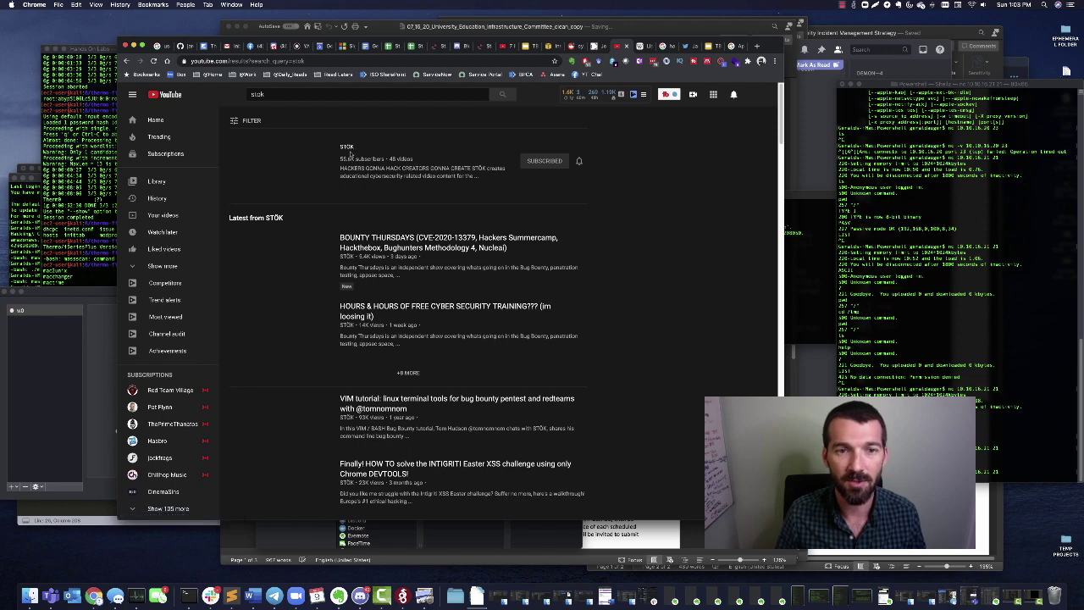
left_click(273, 179)
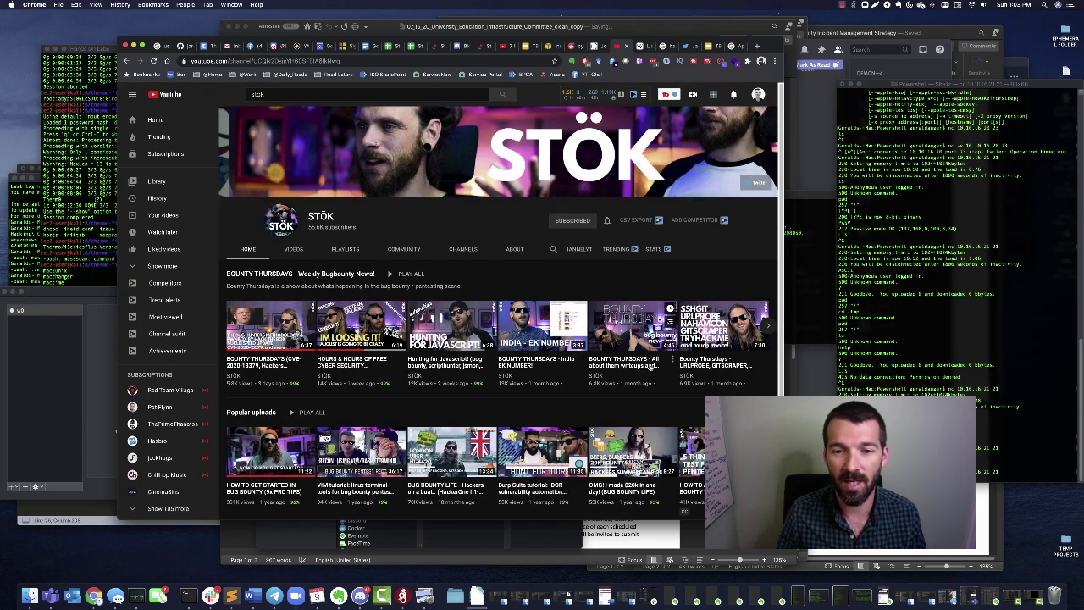
scroll(656, 396, "down", 3)
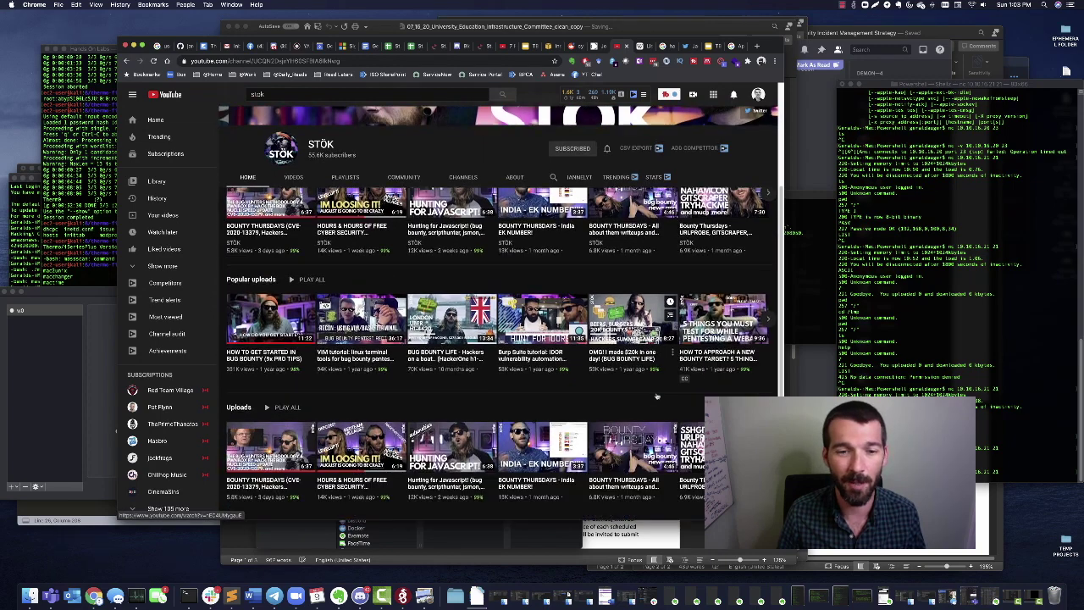
scroll(654, 394, "up", 3)
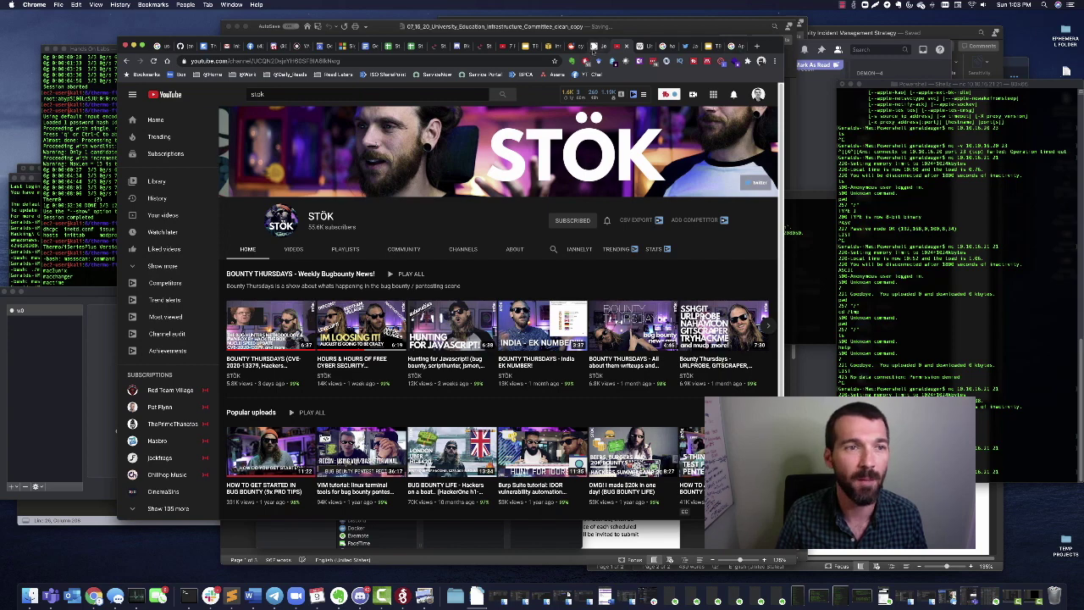
Search the web for "hackerone" in a new browser tab and open the official HackerOne website
left_click(629, 49)
type("hackerone")
key("Delete")
key("Return")
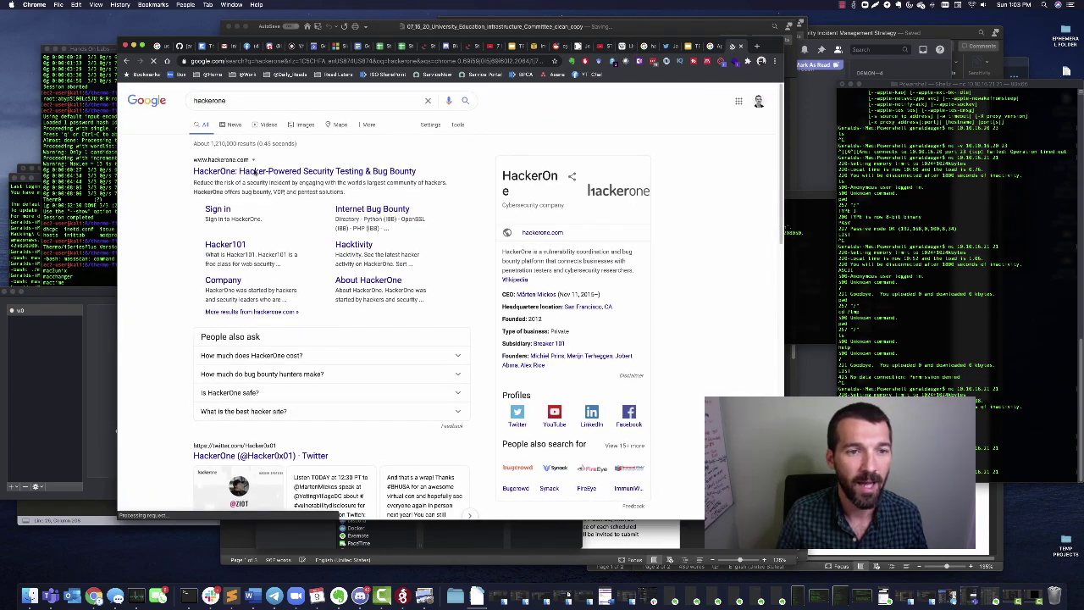
left_click(253, 171)
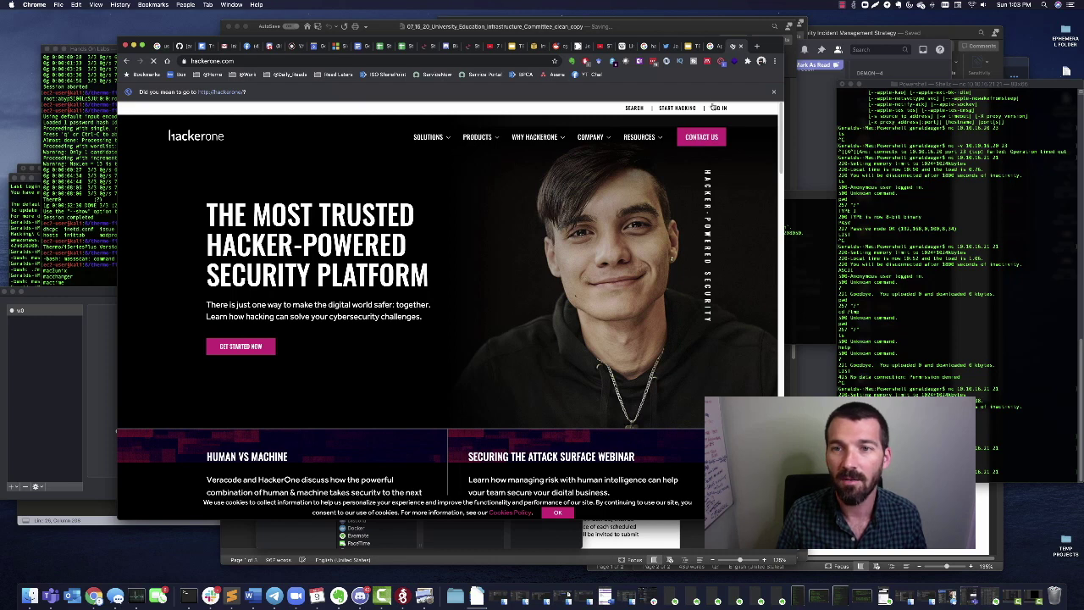
Open HackerOne's hacker sign-up form and fill in the username field
scroll(641, 136, "down", 2)
left_click(676, 108)
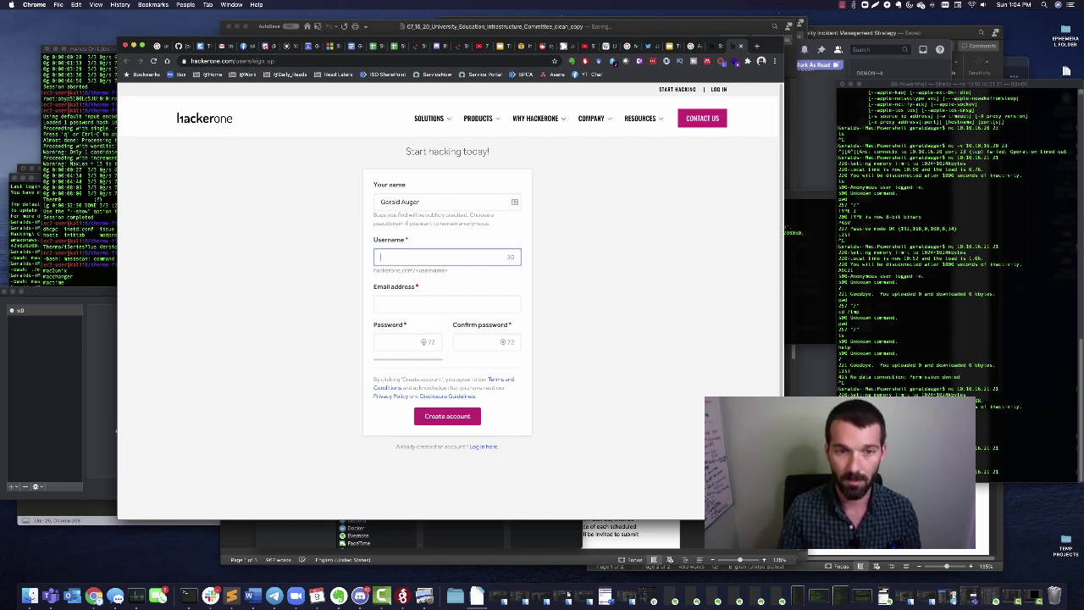
type("GerryGuy")
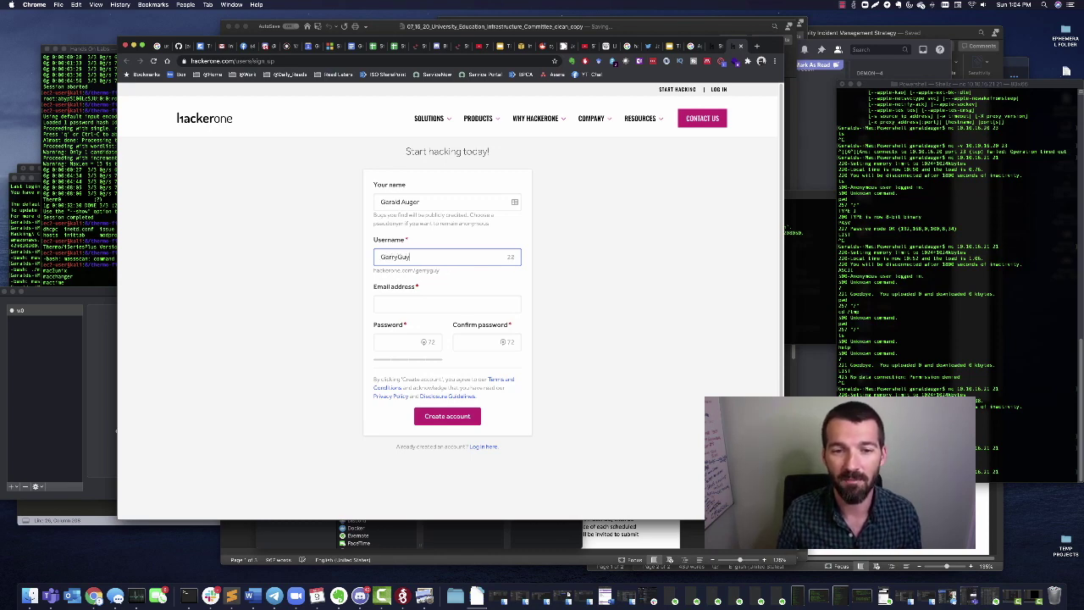
key("Tab")
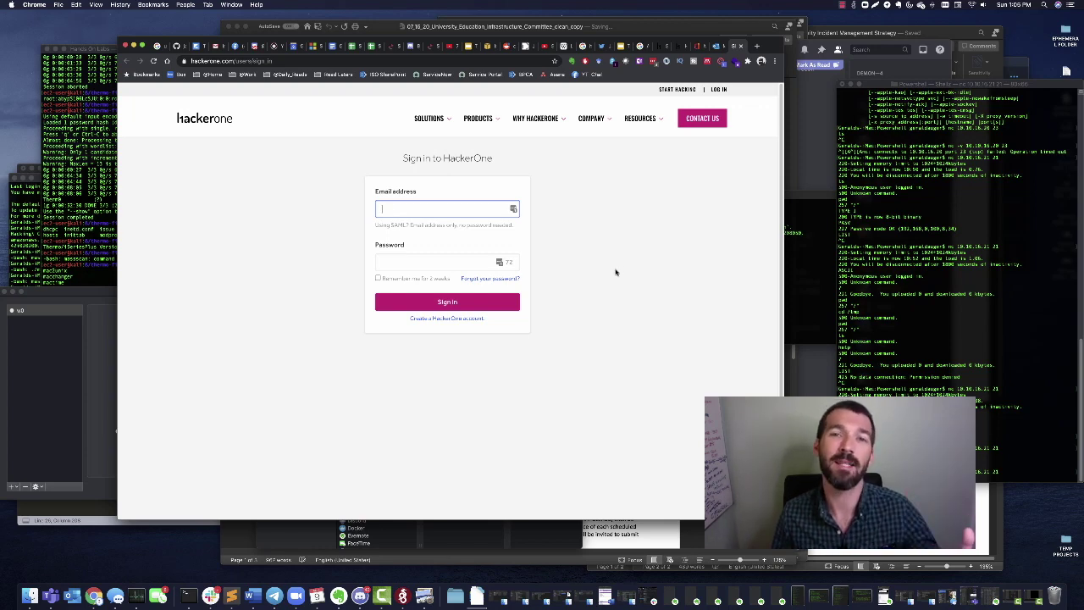
Sign in to HackerOne with the saved account email and password, and open the program directory
left_click(513, 209)
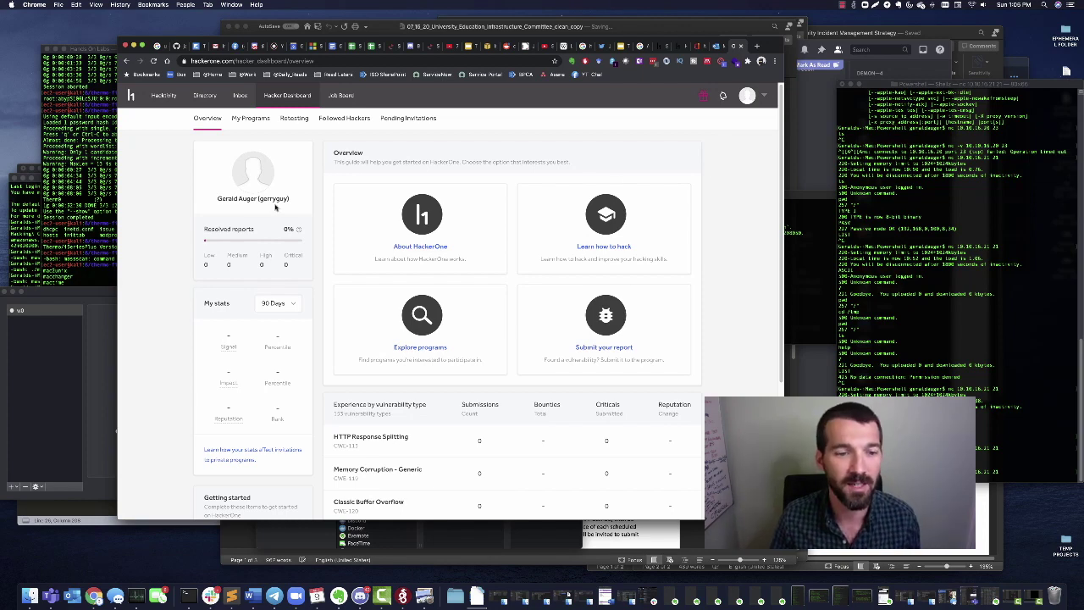
scroll(469, 223, "down", 2)
left_click(469, 223)
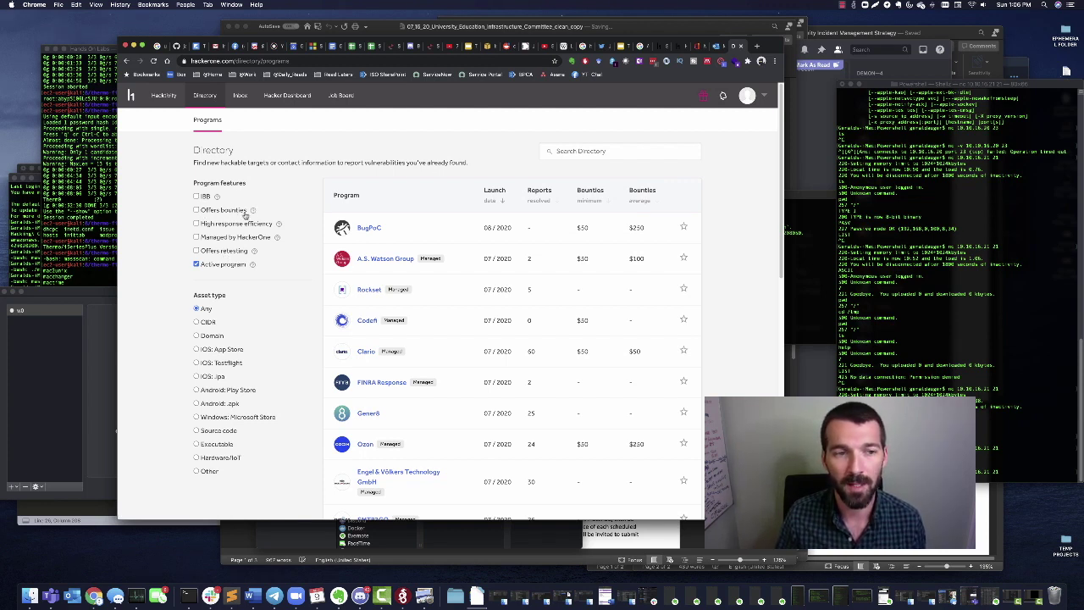
Filter the directory to programs managed by HackerOne with the asset type Domain
mouse_move(278, 238)
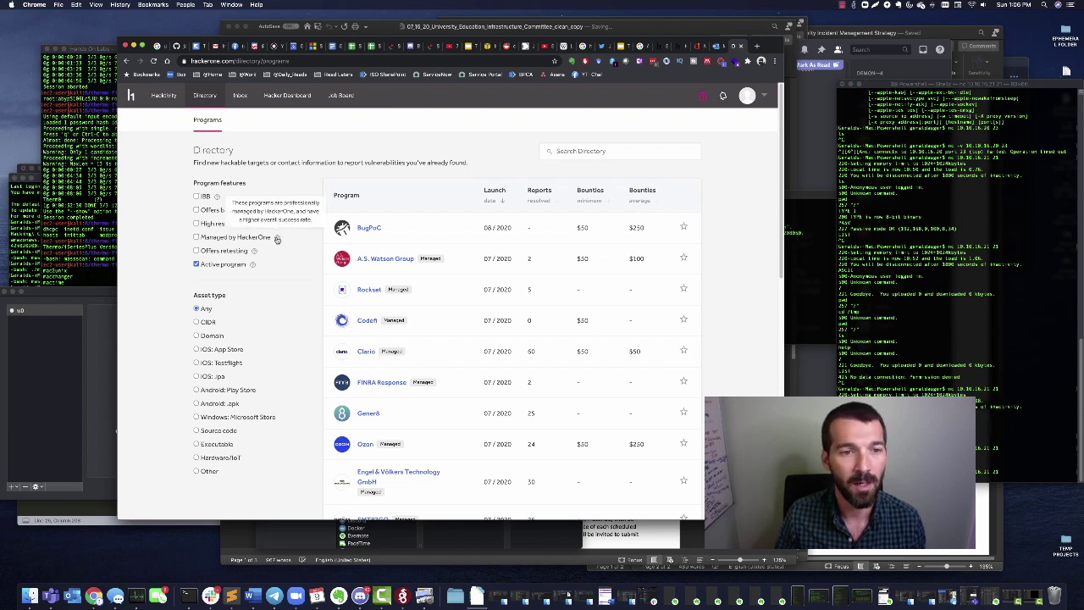
left_click(196, 237)
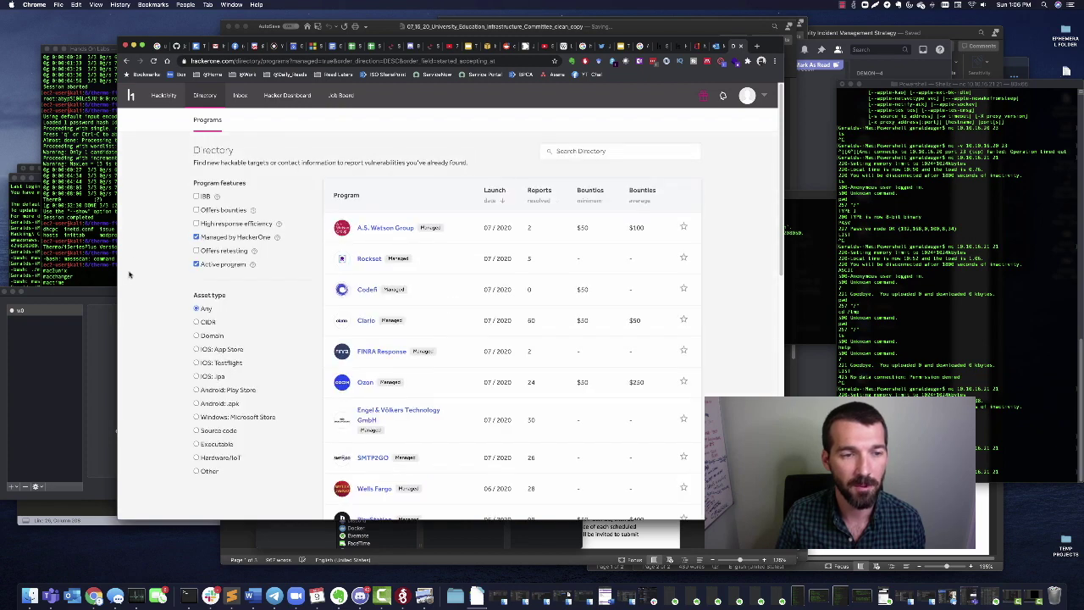
mouse_move(217, 197)
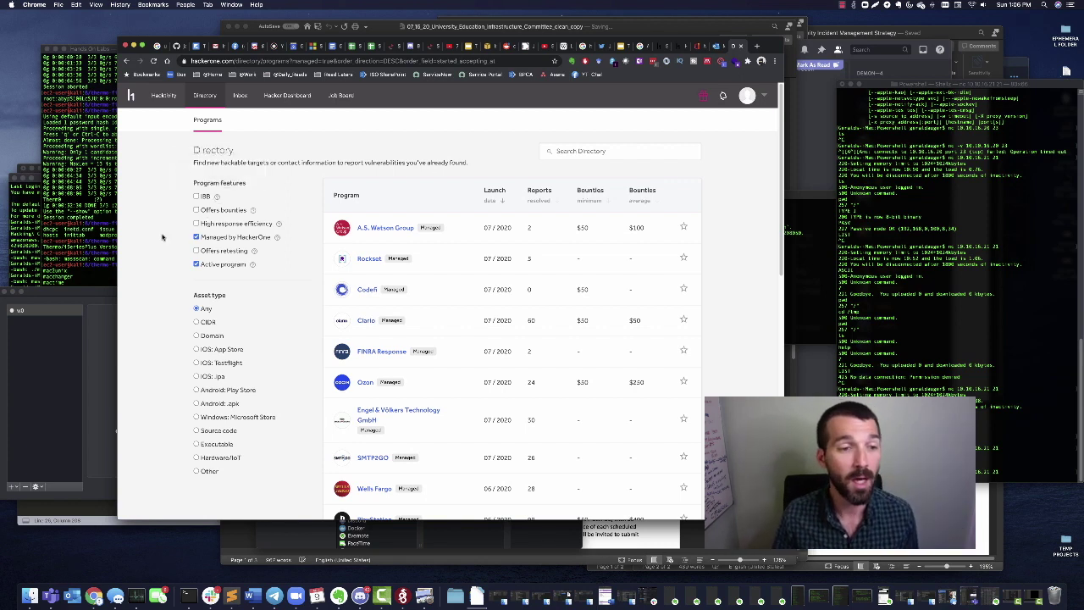
scroll(163, 237, "down", 2)
scroll(162, 237, "down", 1)
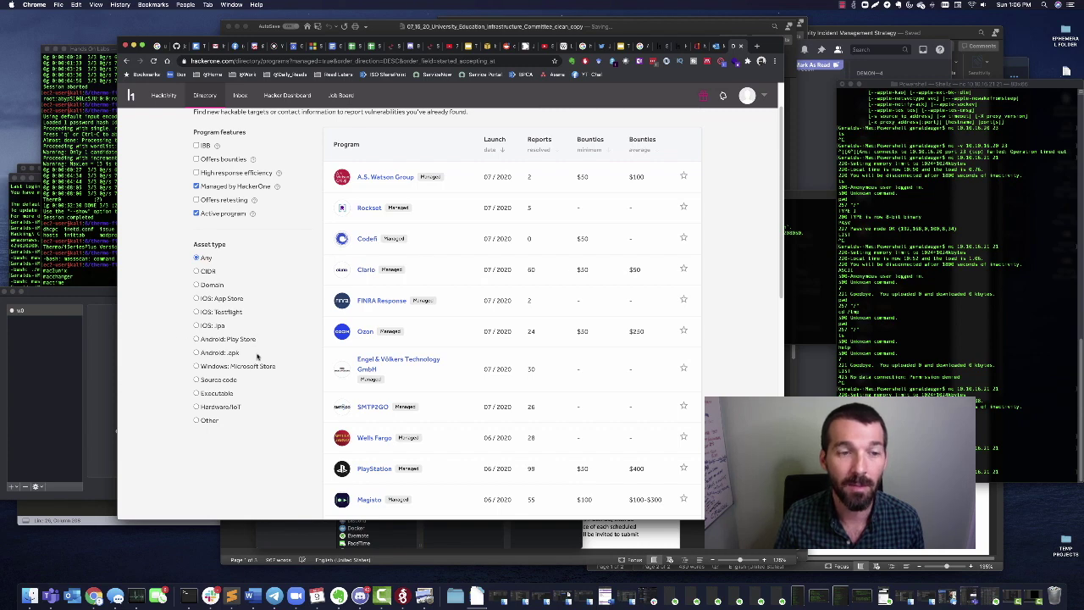
left_click(196, 285)
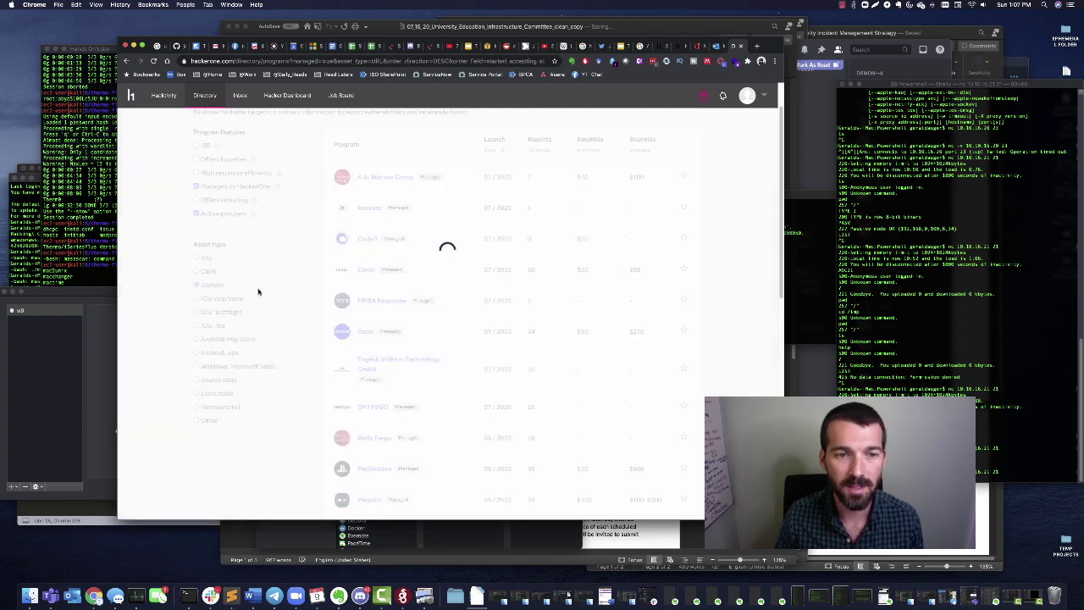
Look through the filtered program list and open the PlayStation bug bounty program
scroll(288, 325, "down", 3)
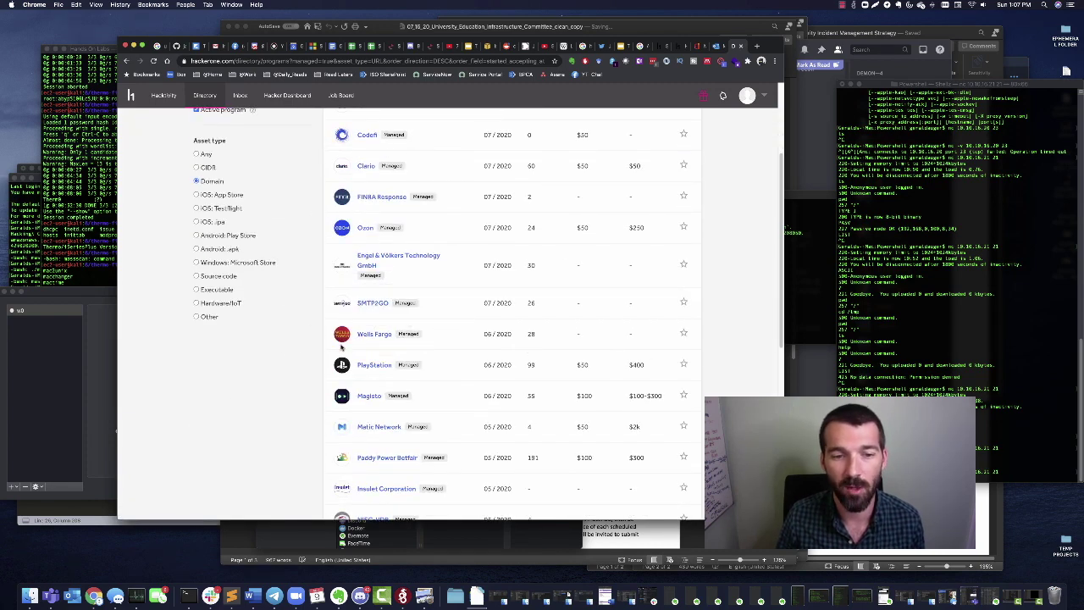
scroll(338, 353, "down", 2)
scroll(303, 361, "down", 2)
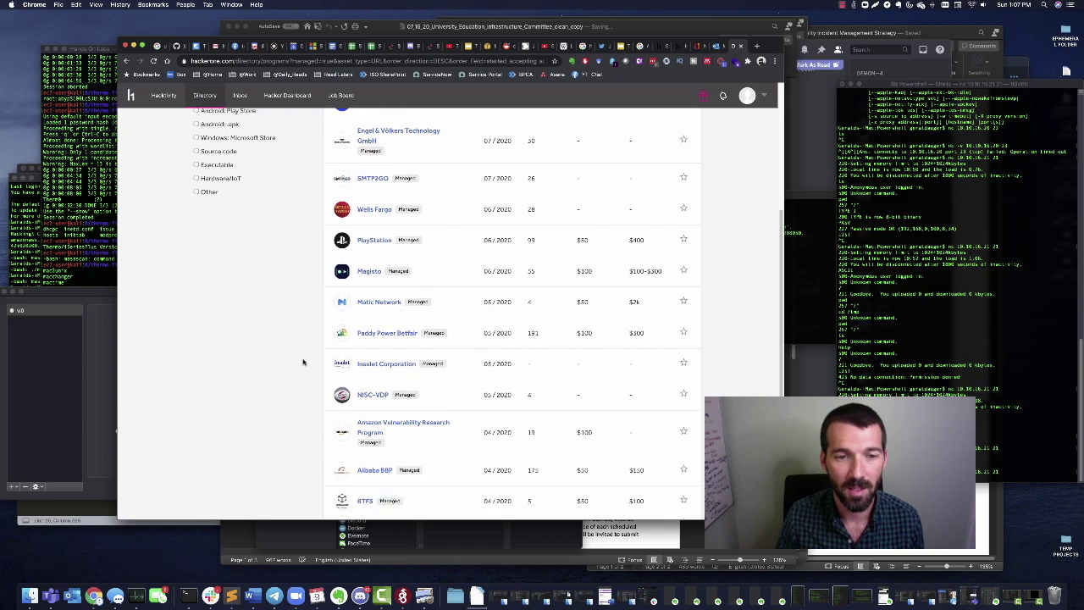
scroll(537, 246, "up", 8)
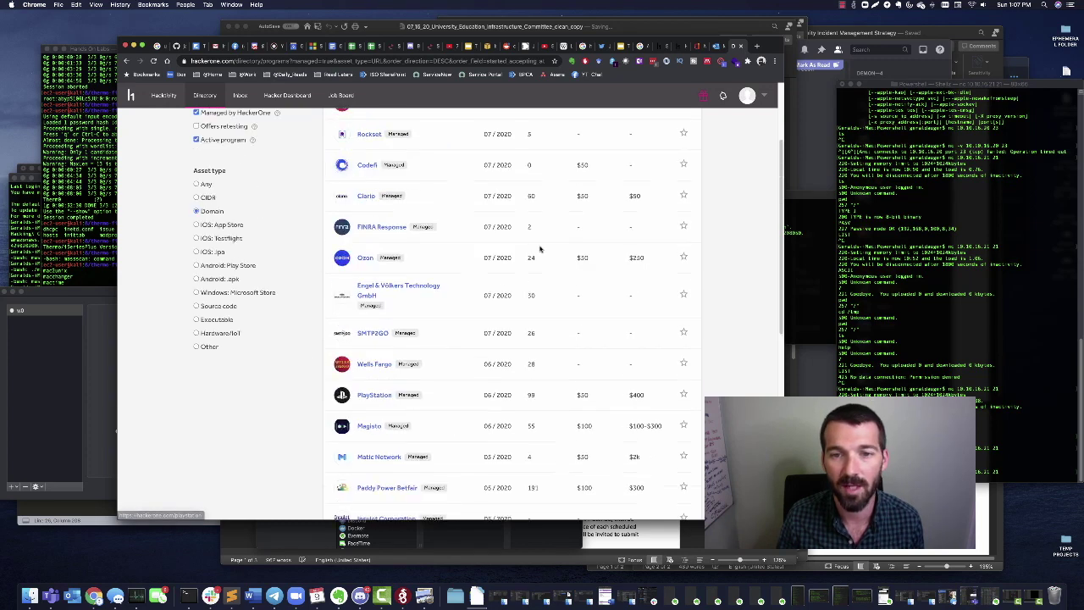
scroll(540, 252, "down", 4)
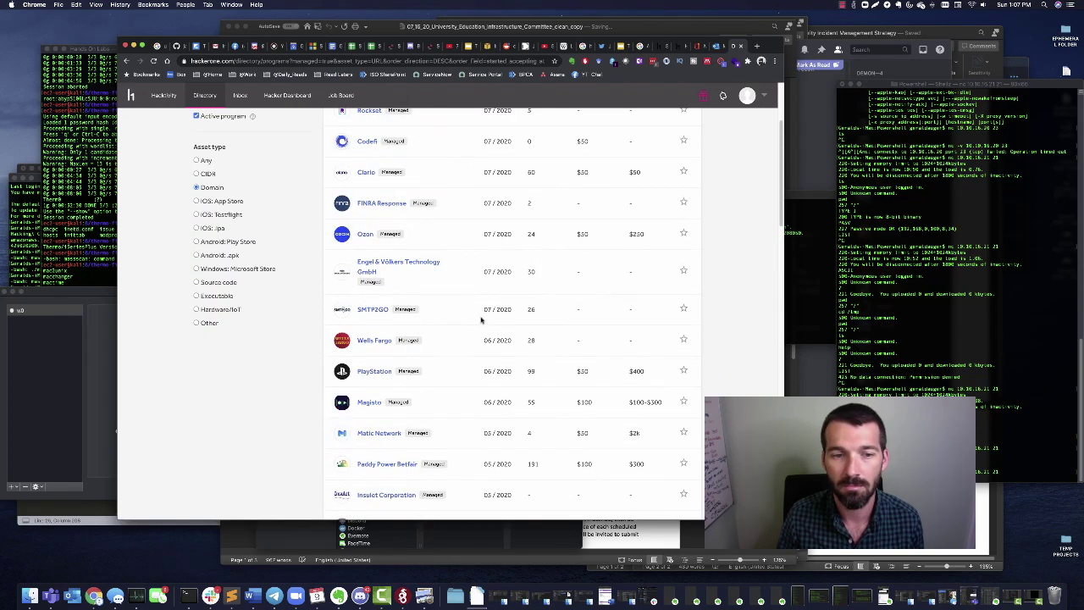
left_click(364, 372)
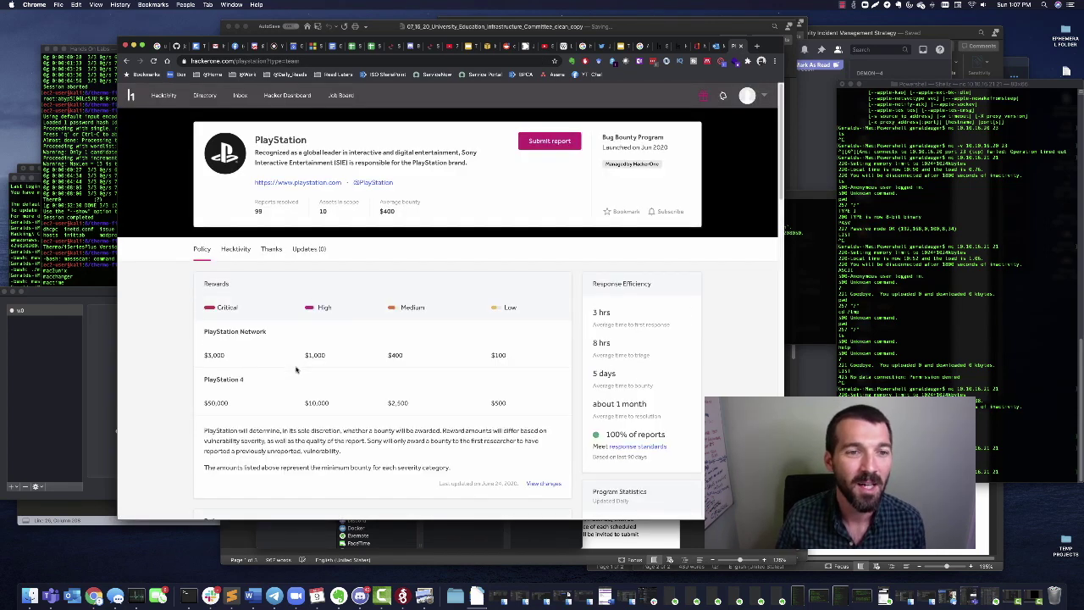
Review the PlayStation program's reward tiers, program statistics and policy overview
scroll(462, 275, "down", 2)
scroll(463, 275, "down", 5)
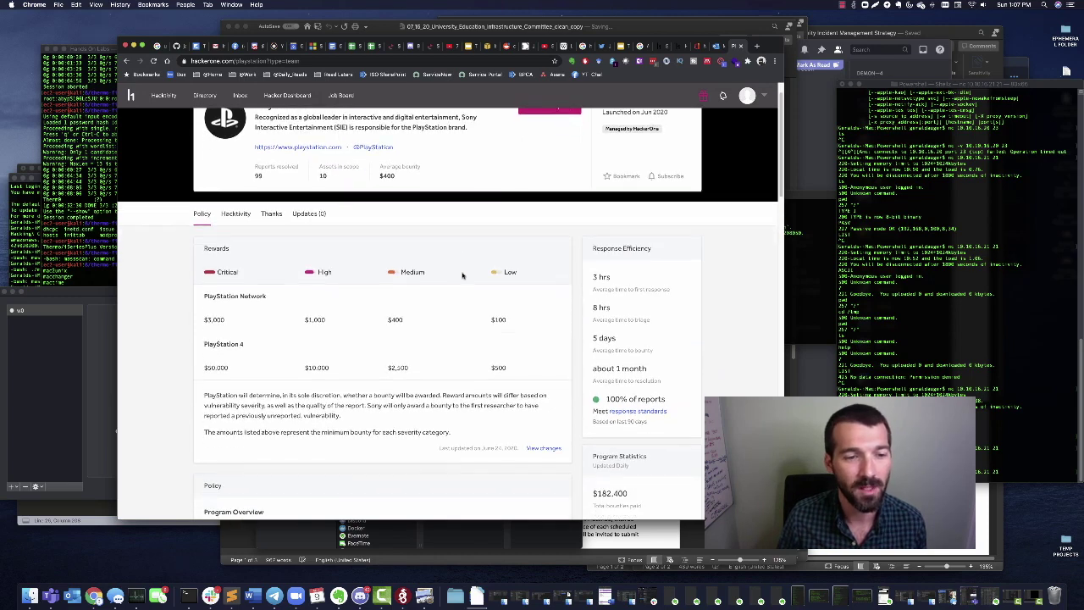
scroll(554, 394, "down", 4)
scroll(296, 221, "up", 2)
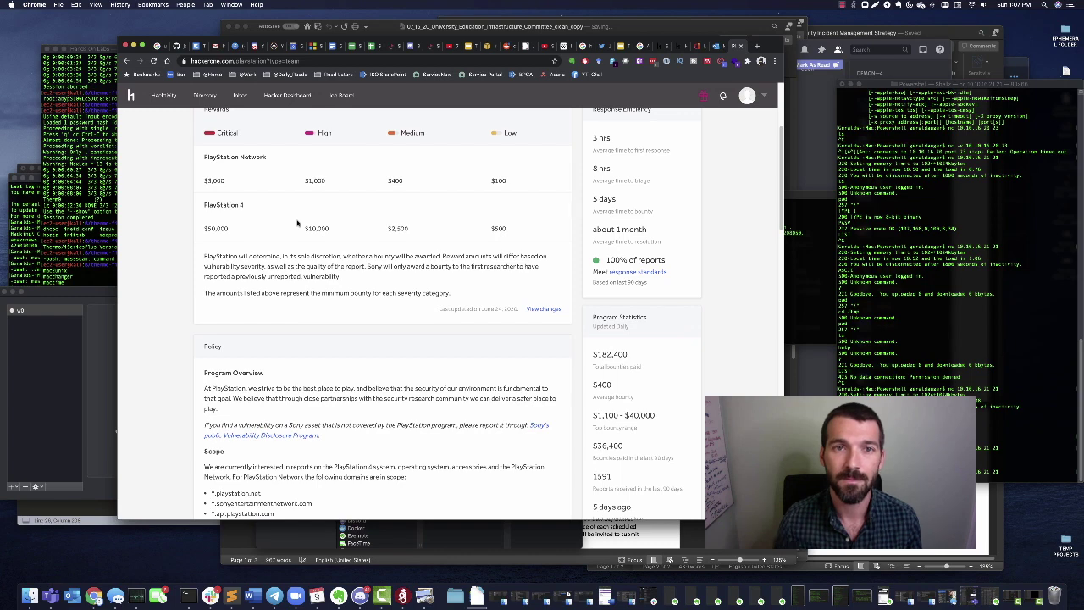
Highlight the in-scope PlayStation Network domains in the policy's Scope section, from *.playstation.net to wallets.api.playstation.com
left_click_drag(762, 49, 770, 36)
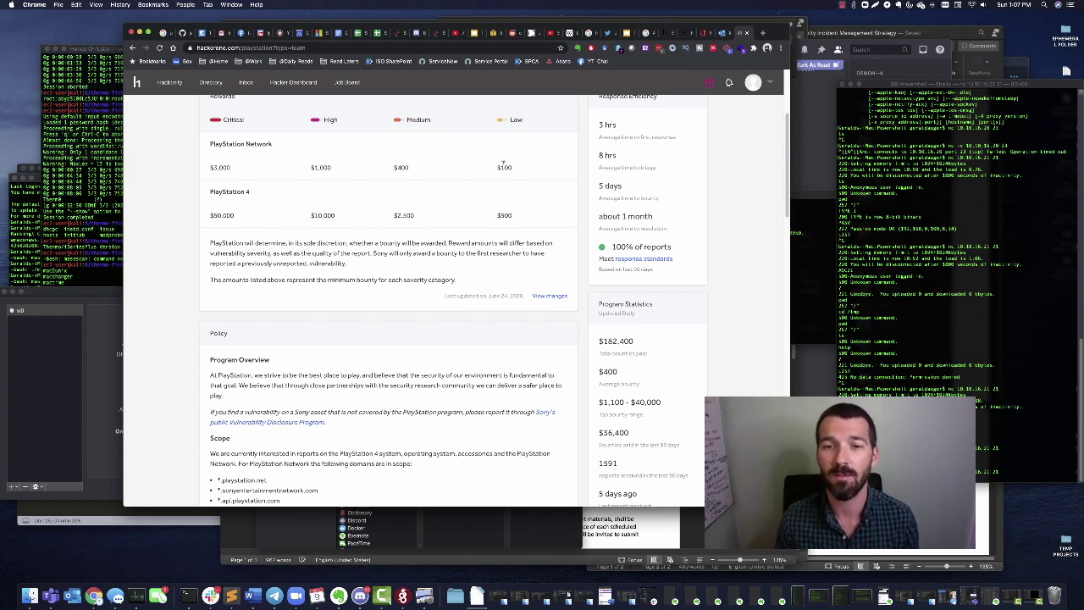
scroll(503, 166, "down", 5)
scroll(503, 166, "down", 1)
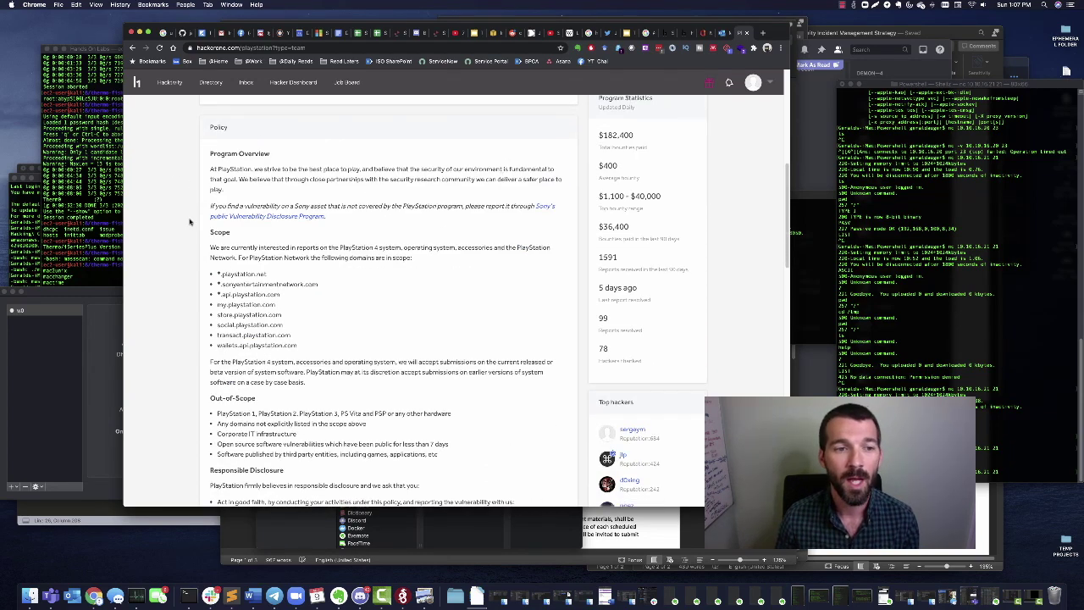
left_click_drag(208, 243, 213, 274)
left_click(295, 345)
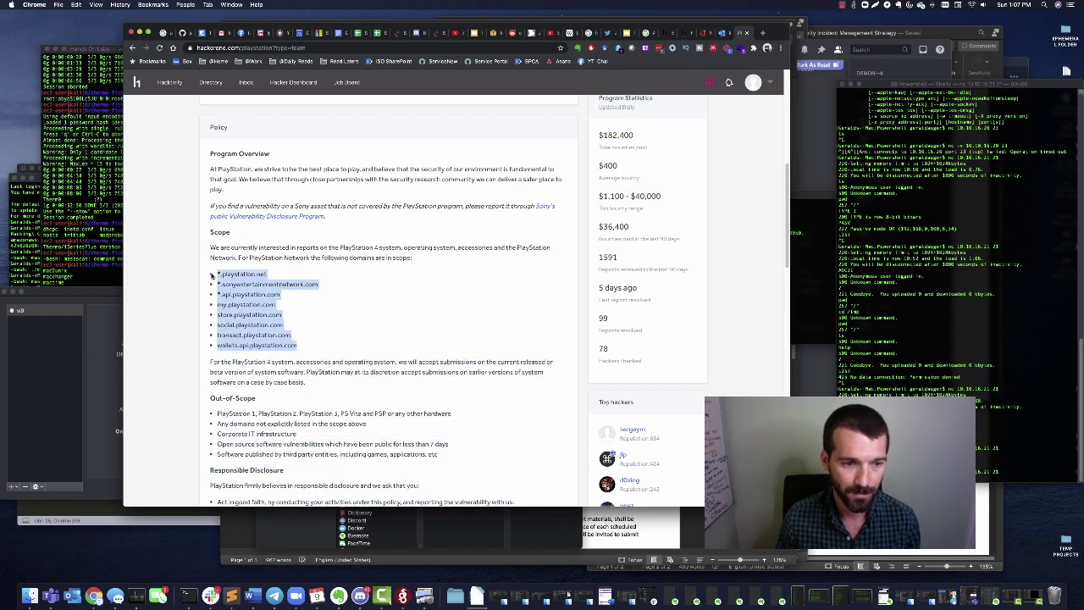
Highlight the policy's Out-of-Scope list, from the older PlayStation consoles to third-party software, and clear the selection
scroll(357, 297, "down", 1)
scroll(357, 297, "down", 1)
left_click_drag(217, 339, 458, 378)
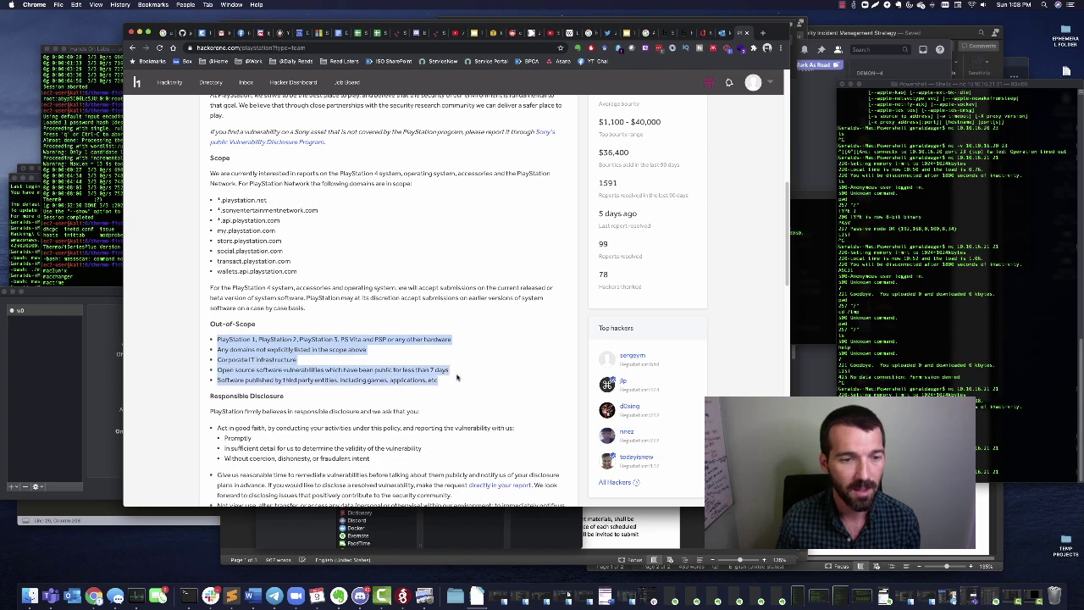
left_click(457, 379)
triple_click(450, 338)
left_click(459, 346)
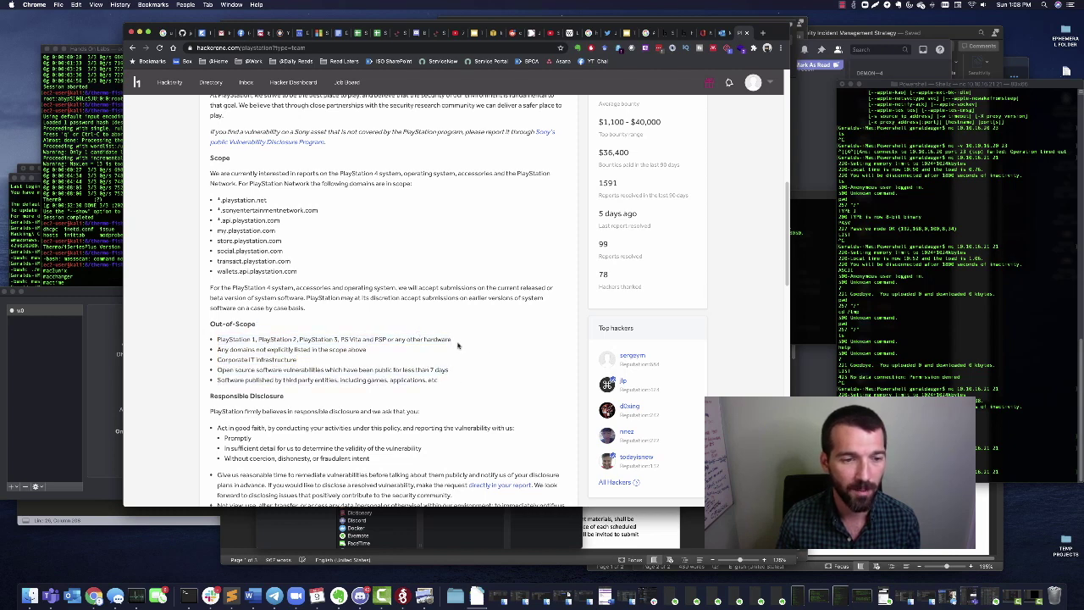
Read through the policy's Responsible Disclosure rules, Out-of-Scope Vulnerabilities and Legal sections down to the start of the Scopes table
scroll(484, 347, "down", 2)
scroll(481, 345, "down", 5)
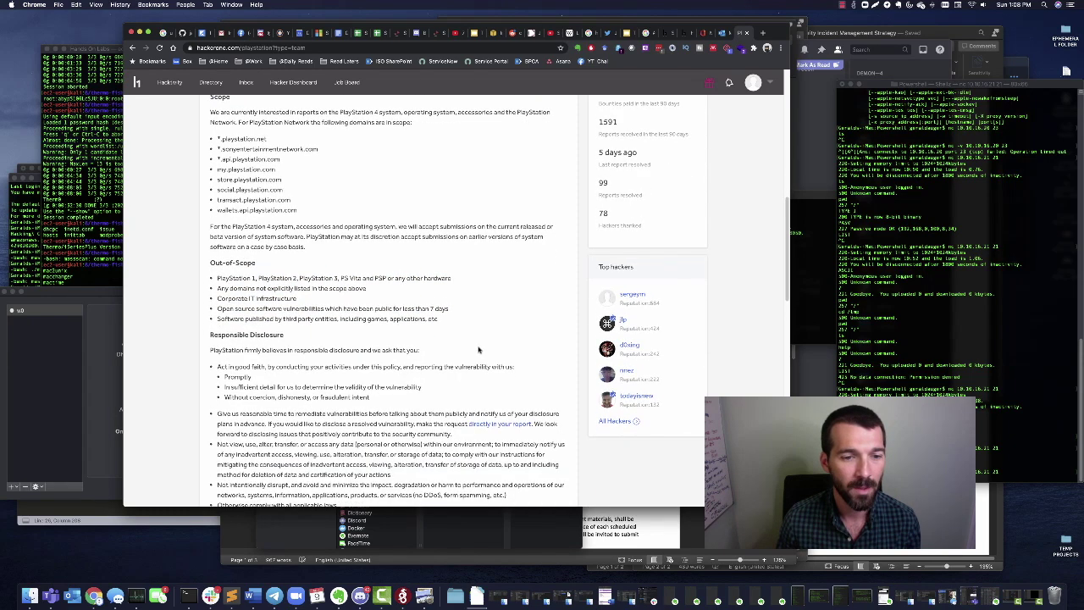
scroll(288, 385, "down", 6)
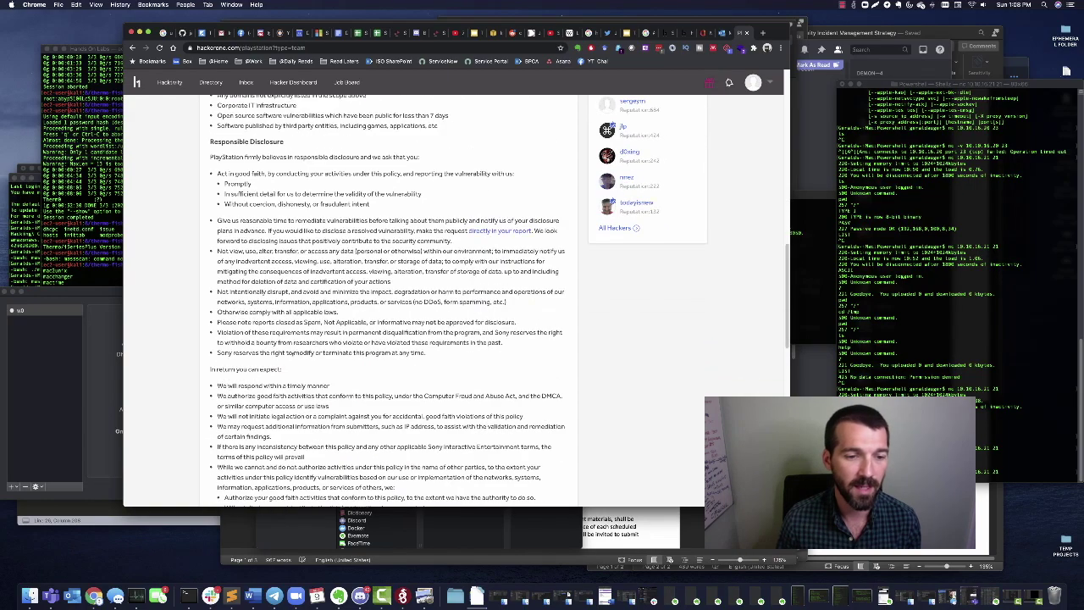
scroll(292, 357, "down", 20)
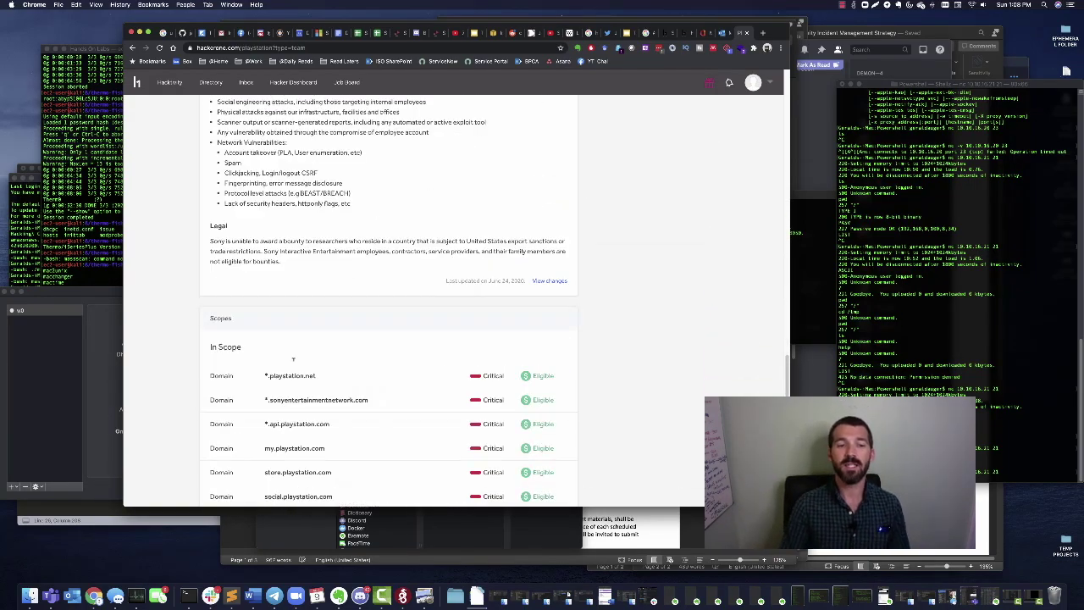
scroll(291, 364, "up", 8)
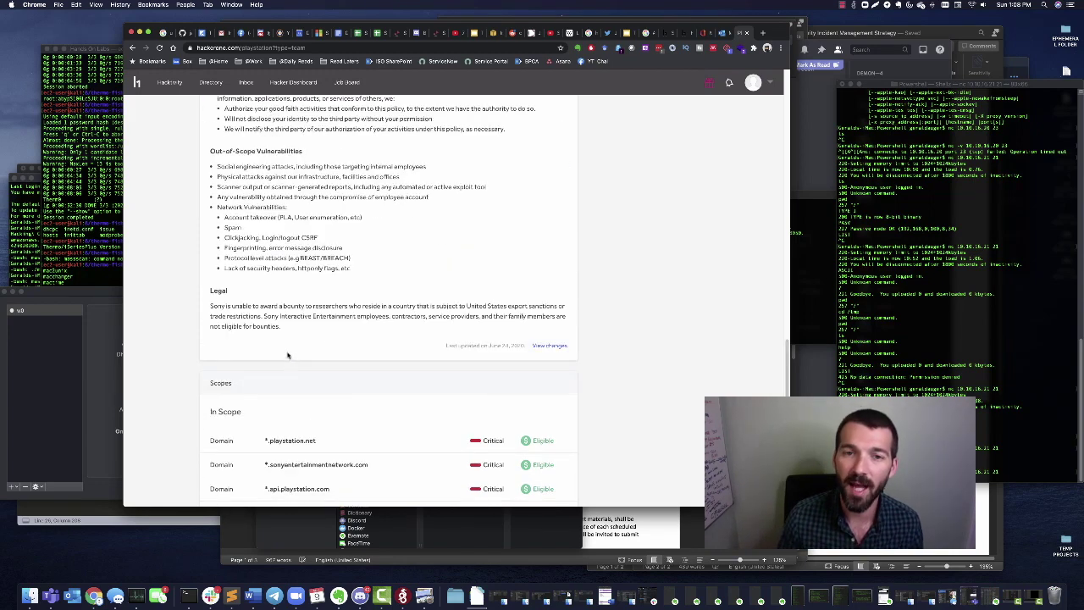
scroll(287, 355, "up", 11)
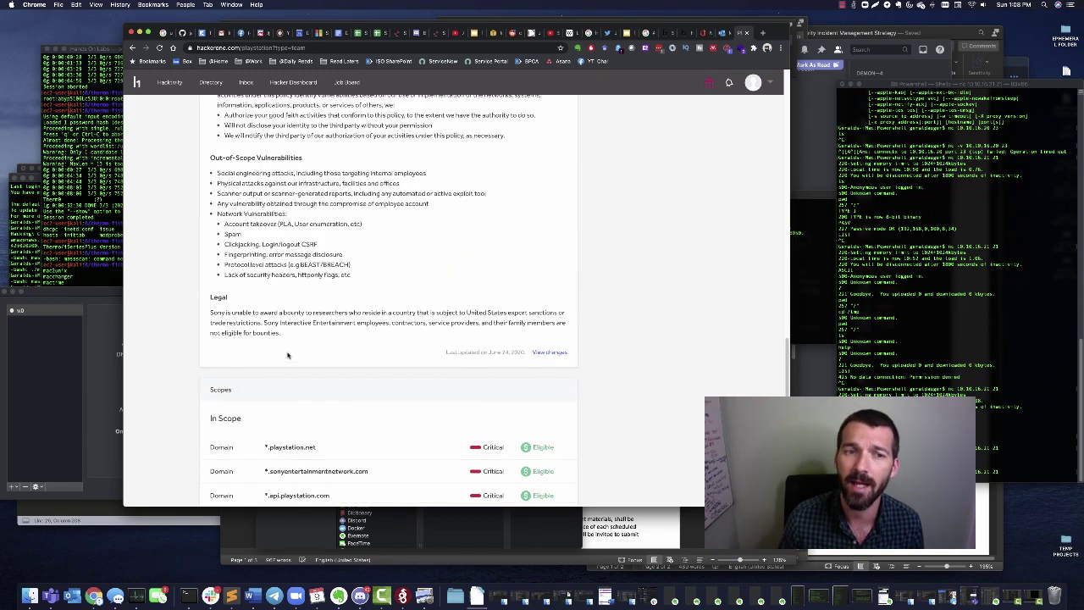
scroll(289, 352, "up", 12)
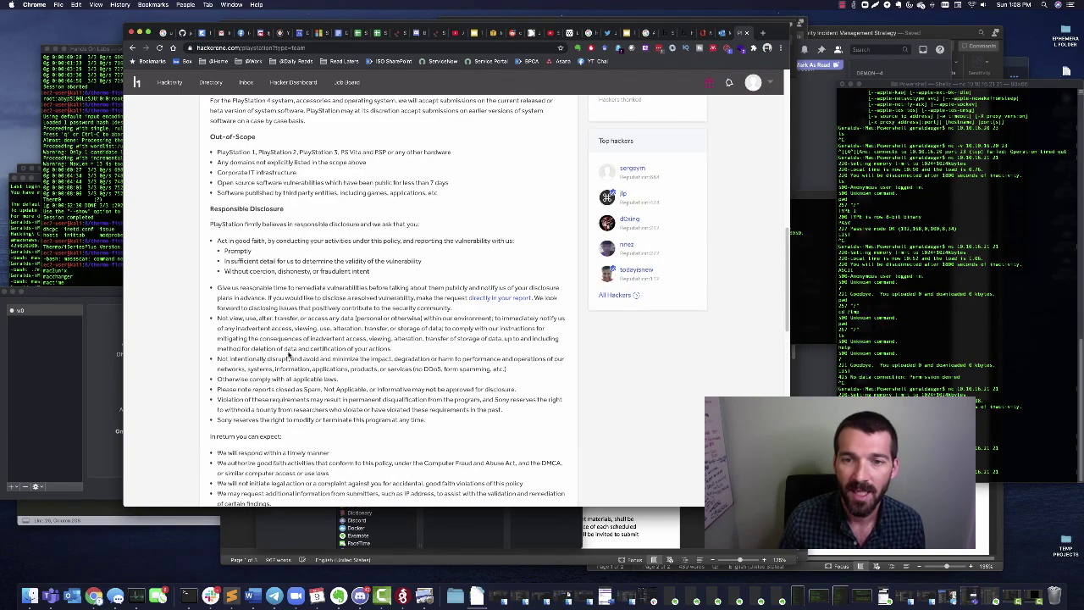
Review the PlayStation program's Rewards table and Response Efficiency figures
scroll(276, 366, "up", 15)
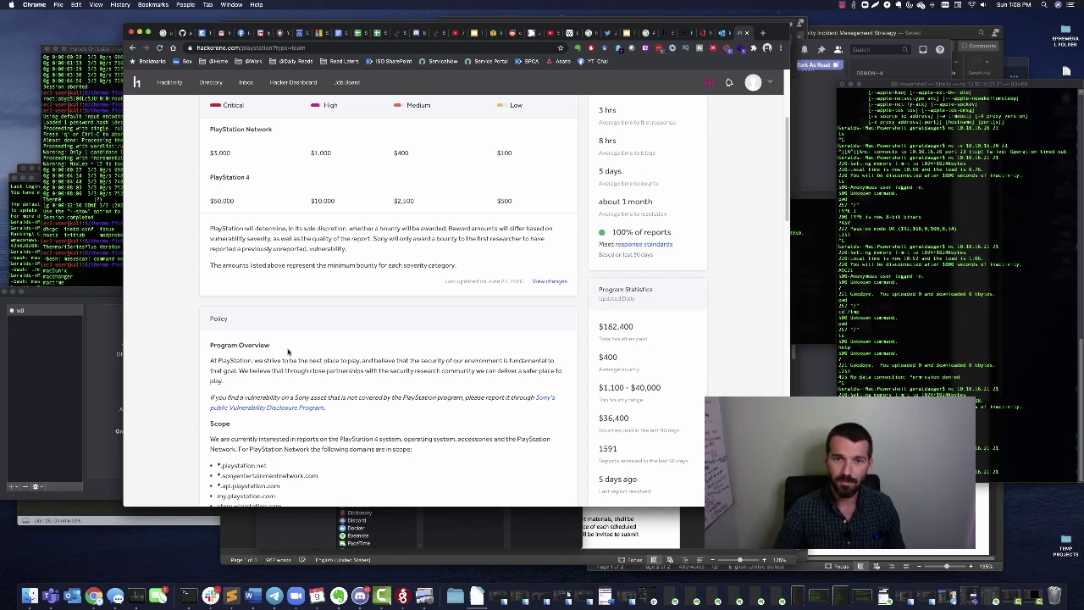
scroll(288, 350, "up", 5)
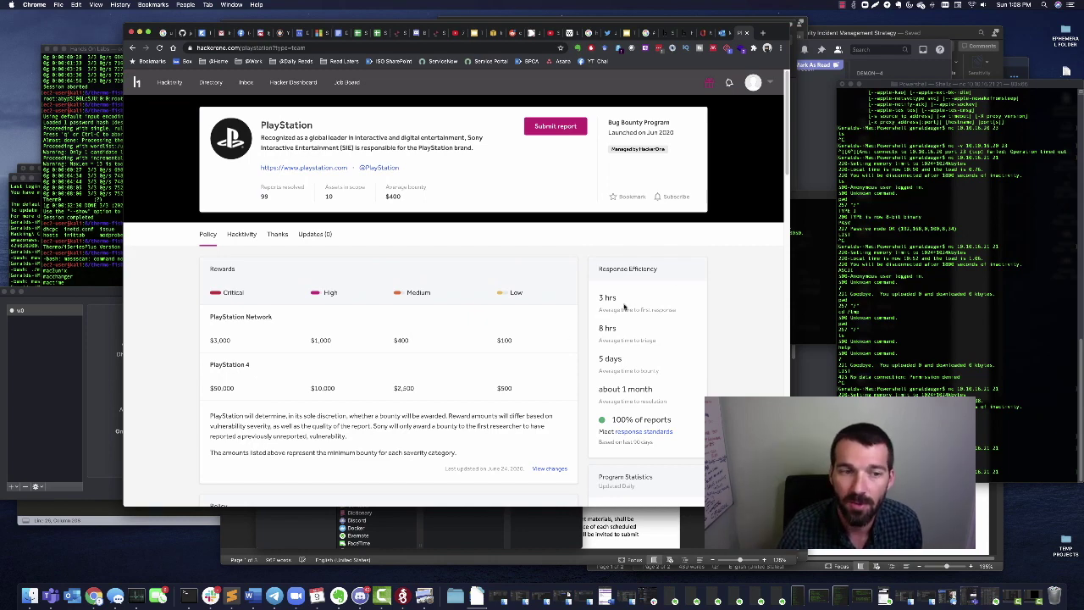
scroll(609, 336, "down", 1)
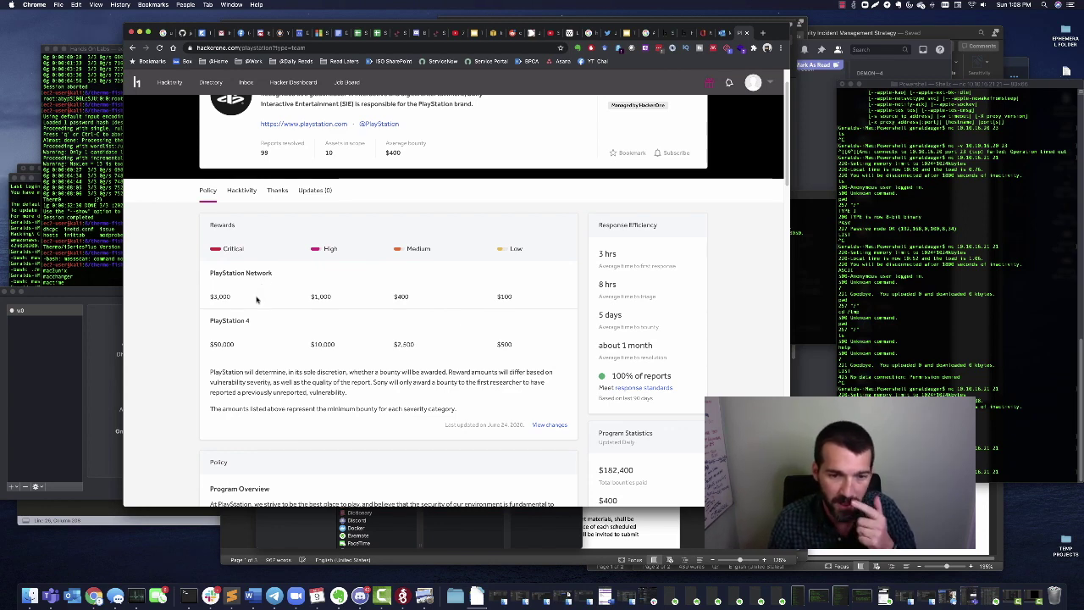
scroll(256, 306, "up", 1)
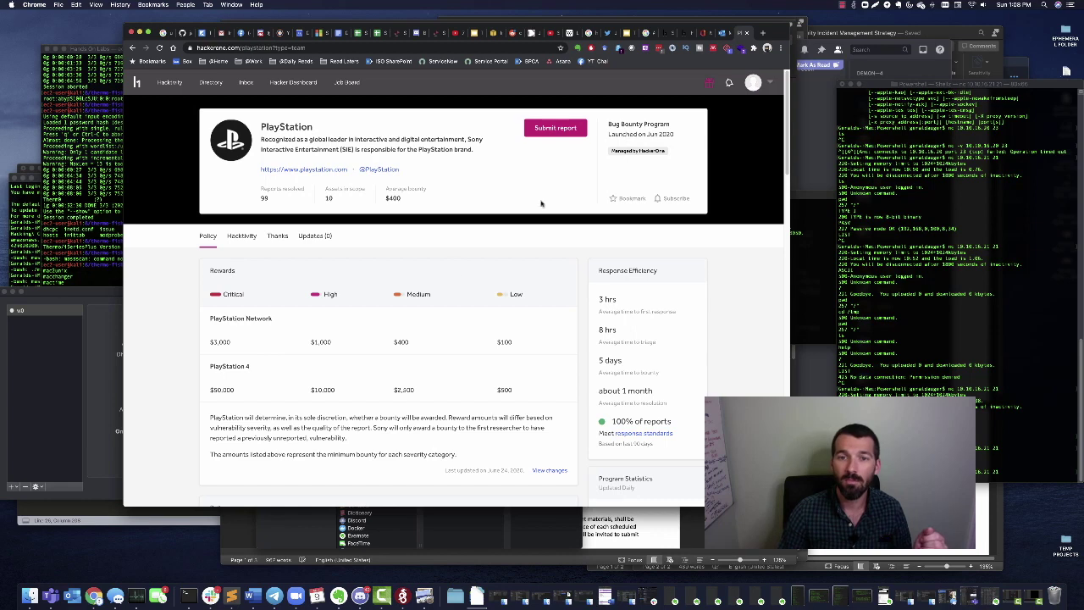
Highlight the *.playstation.net entry in the policy's Scope list, ending with only its wildcard asterisk selected
scroll(446, 280, "down", 1)
scroll(446, 279, "down", 6)
left_click_drag(301, 432, 280, 362)
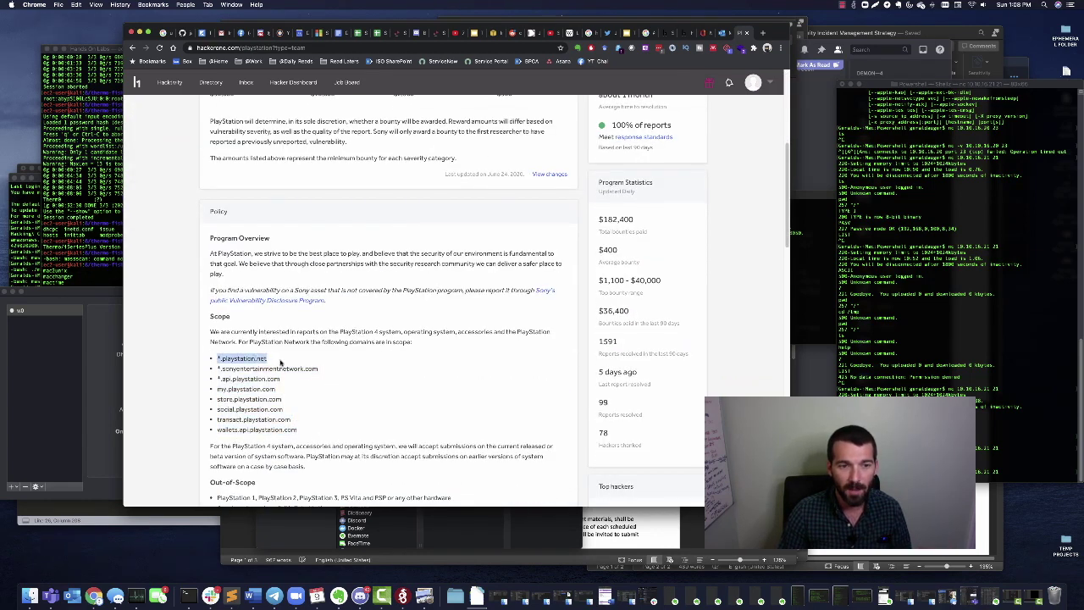
left_click(215, 359)
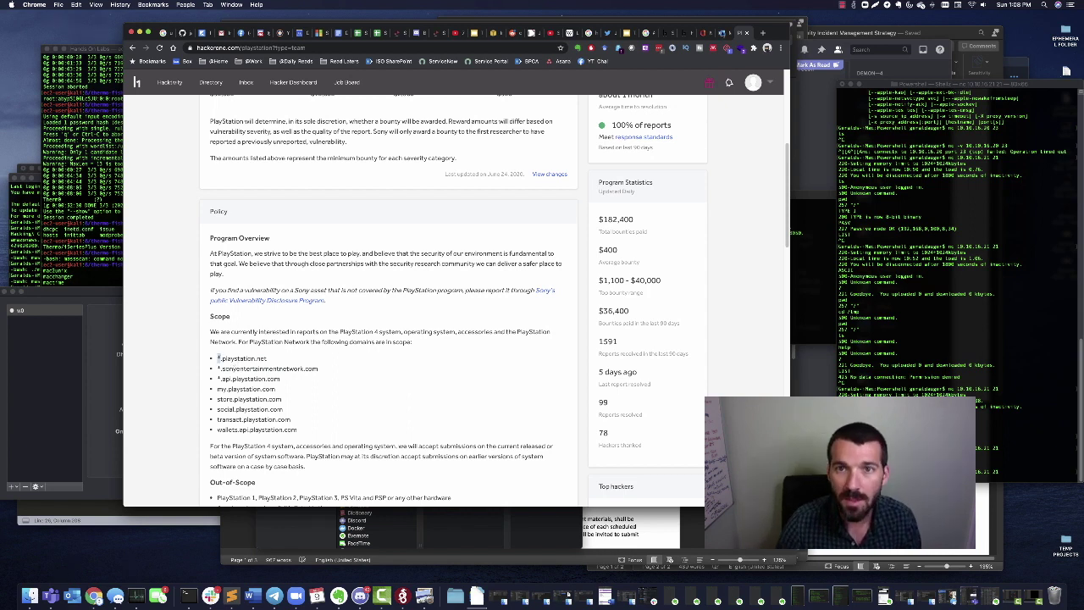
Check the EC2 instances page in the AWS console, switch to Terminal and reposition the Powershell terminal window
left_click(492, 35)
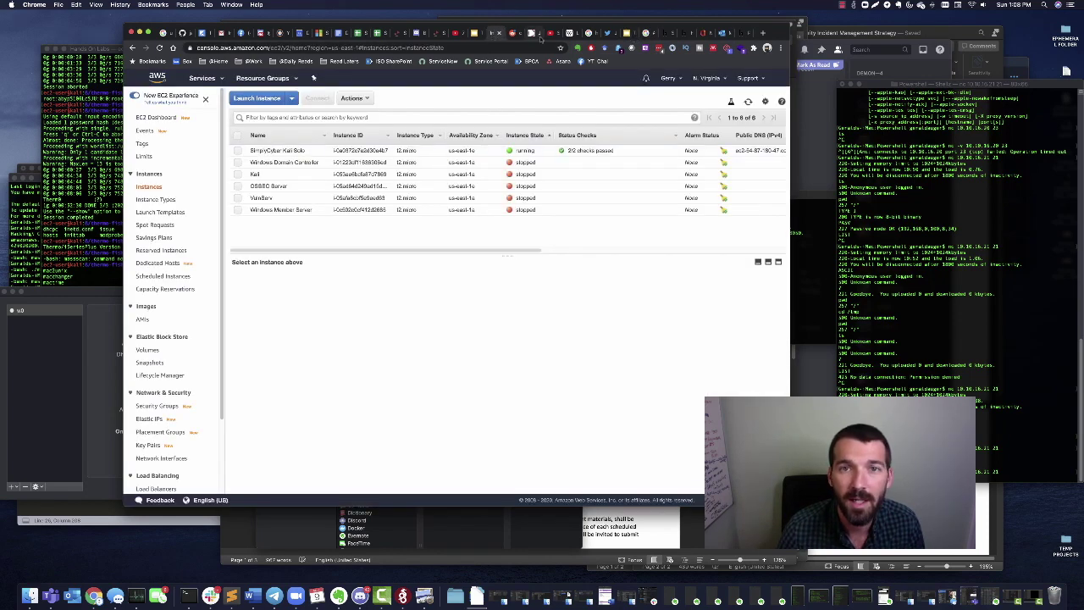
left_click(745, 34)
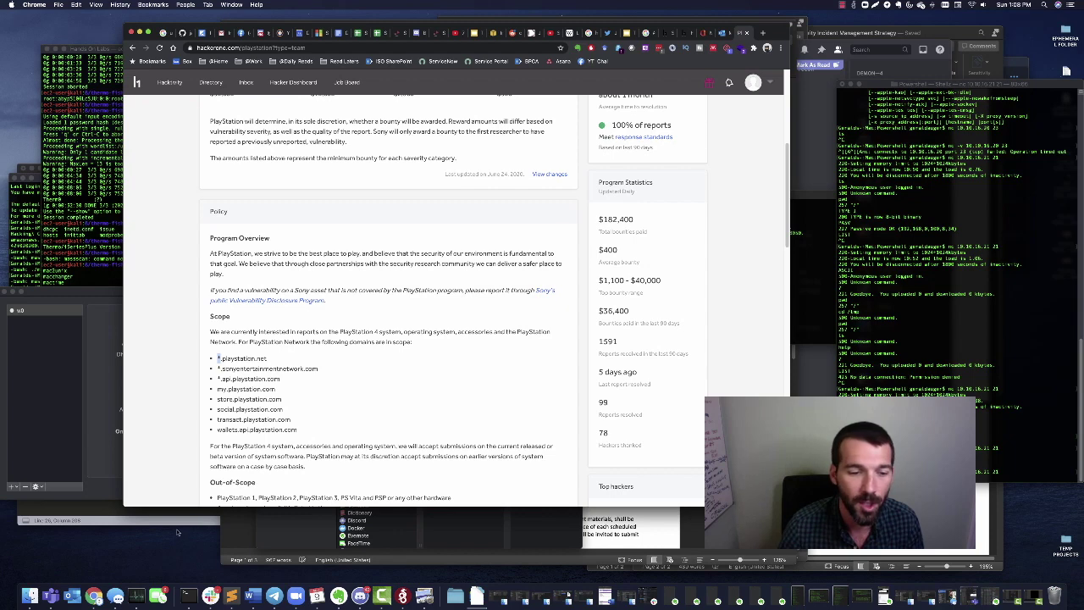
left_click(186, 592)
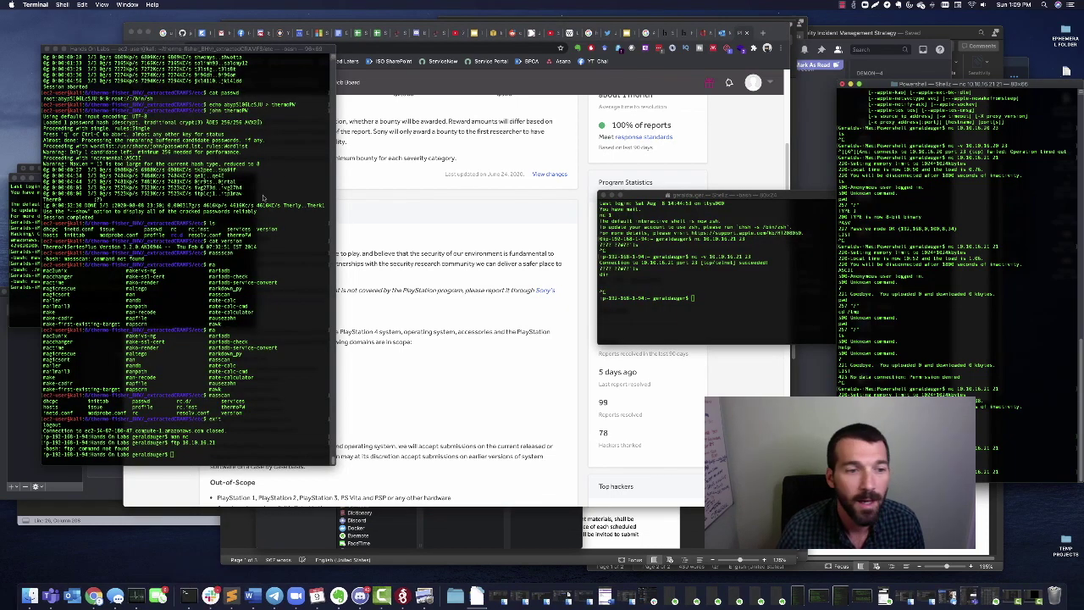
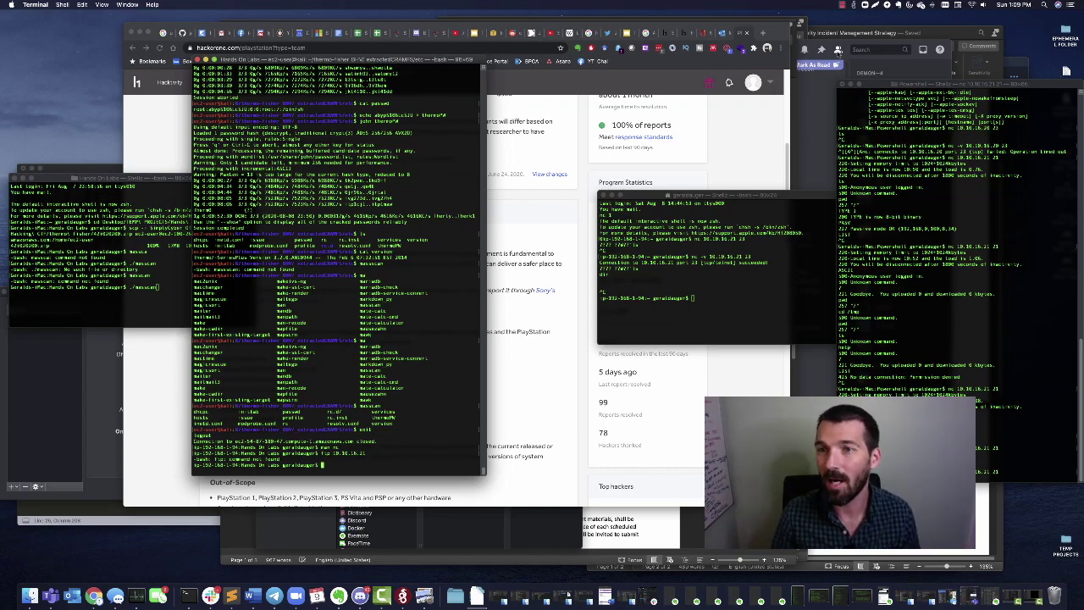
left_click_drag(875, 86, 858, 97)
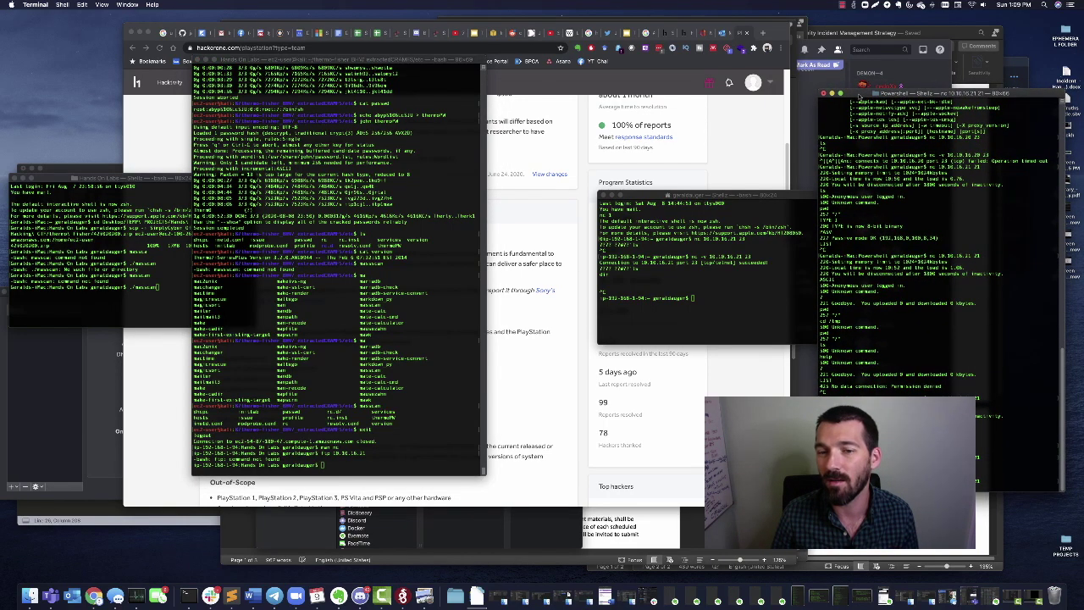
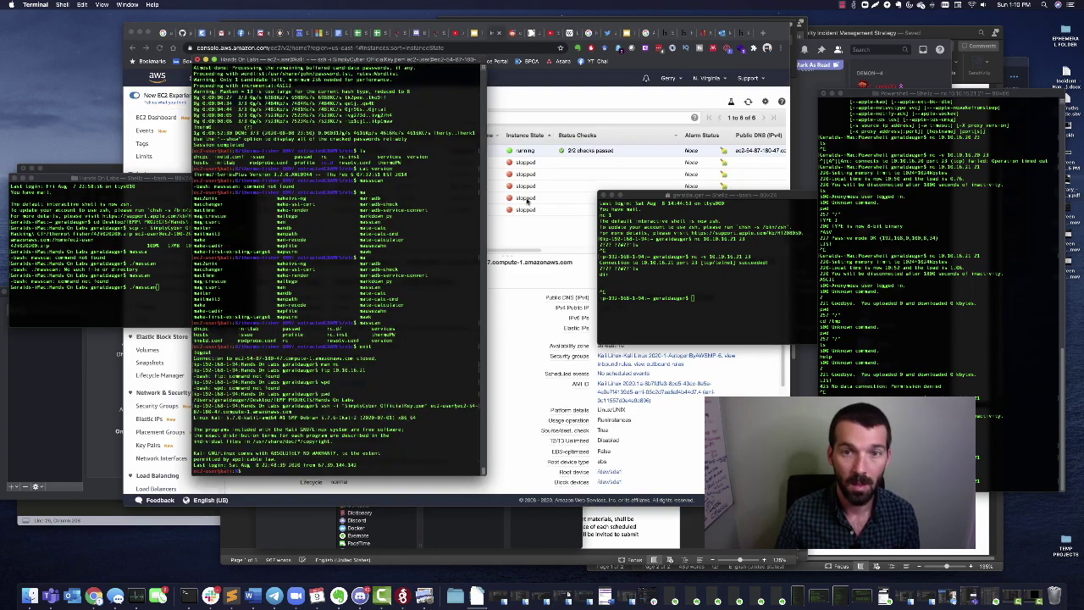
Return to the PlayStation program page, examine the In Scope assets table and highlight the *.playstation.net domain
left_click(739, 32)
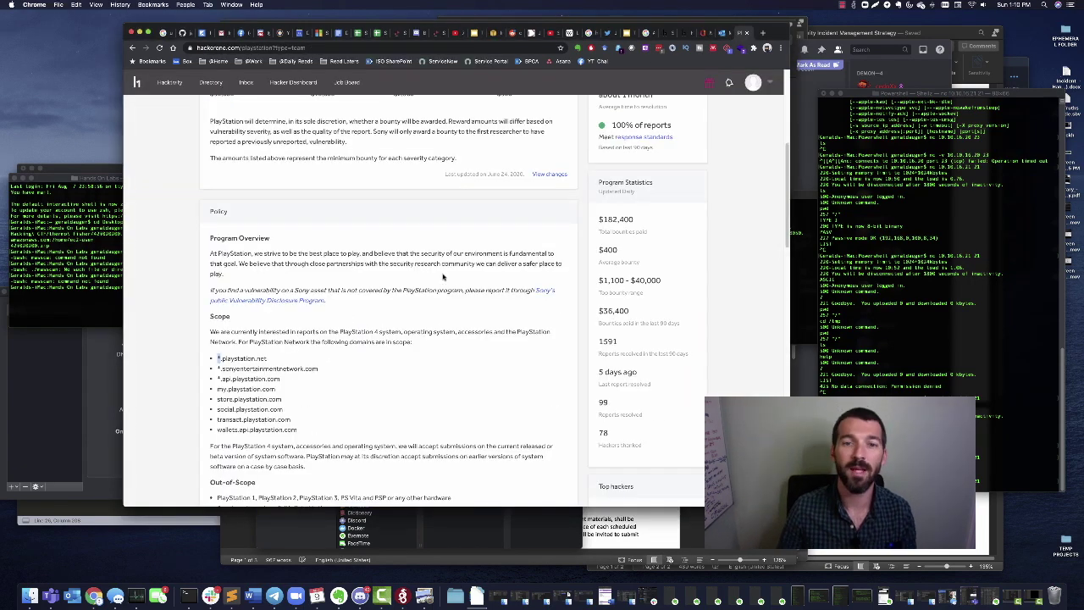
scroll(419, 298, "up", 5)
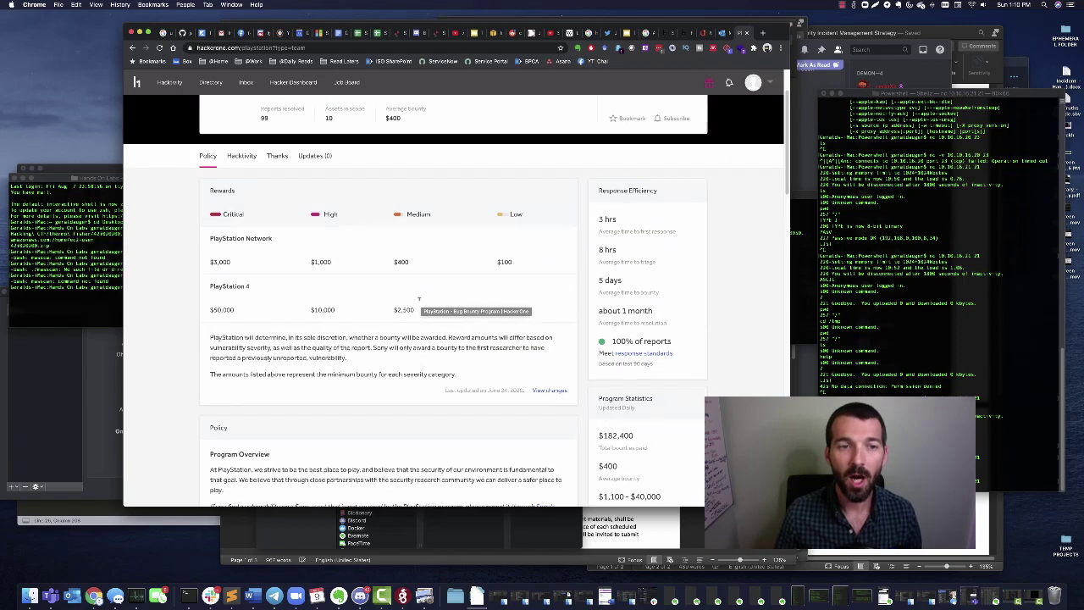
scroll(418, 298, "up", 2)
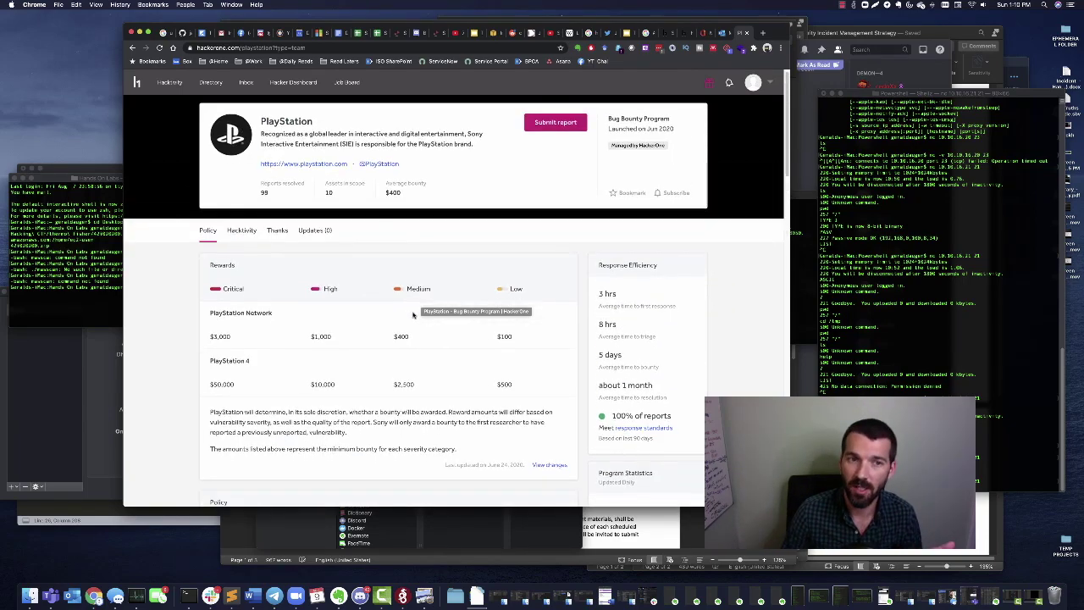
scroll(413, 314, "down", 10)
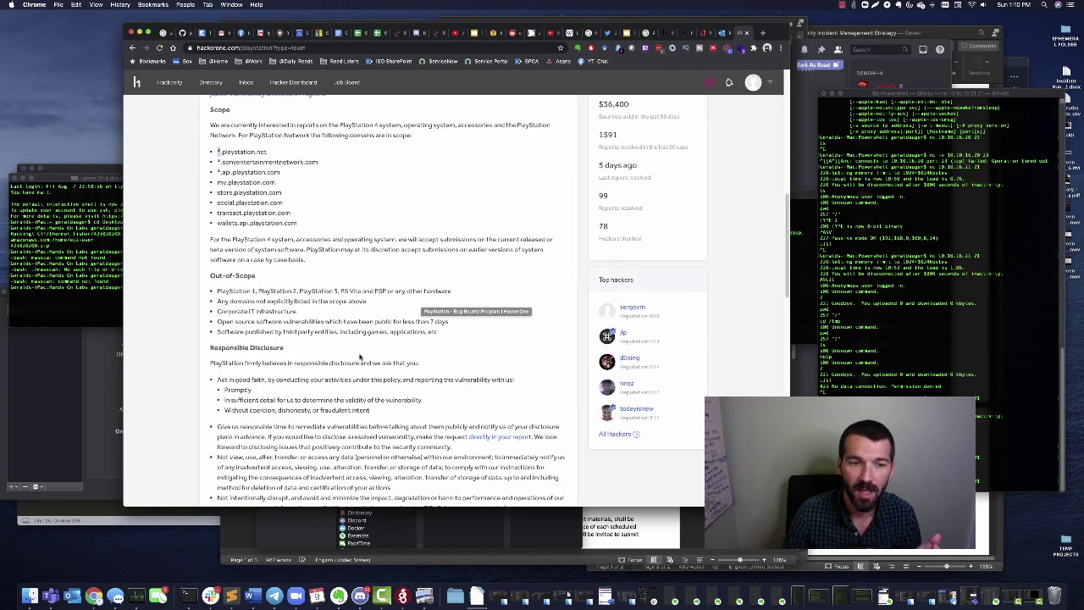
scroll(359, 356, "down", 10)
scroll(184, 335, "down", 4)
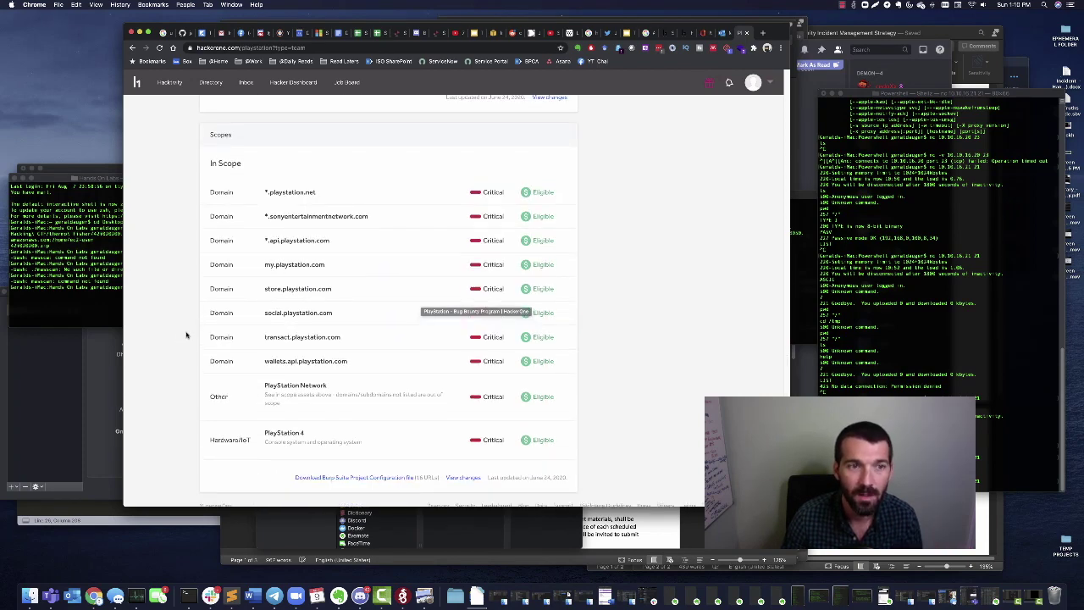
scroll(187, 335, "up", 1)
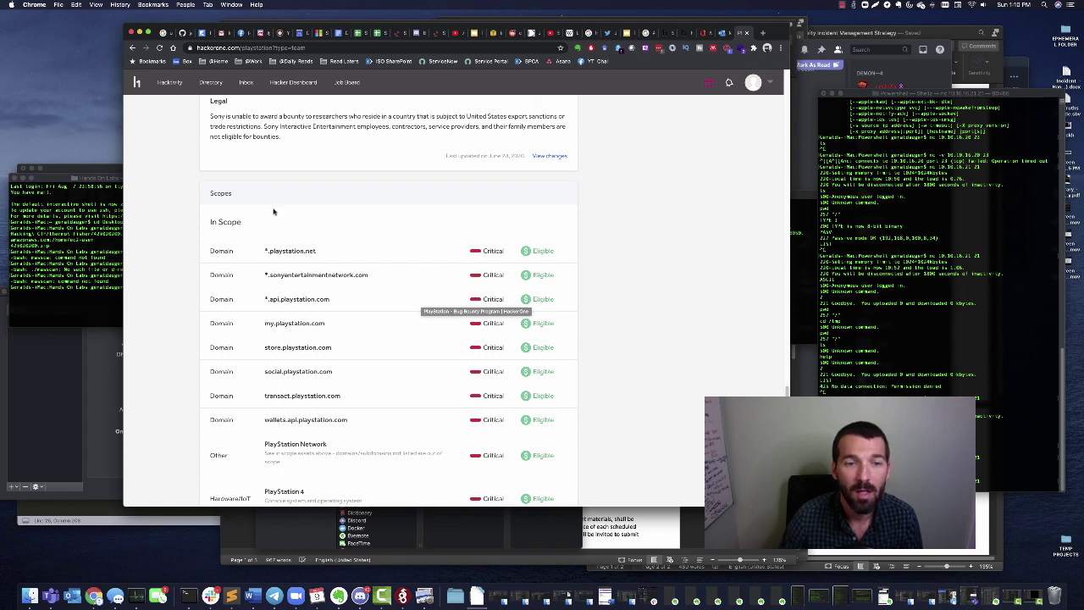
scroll(510, 278, "down", 1)
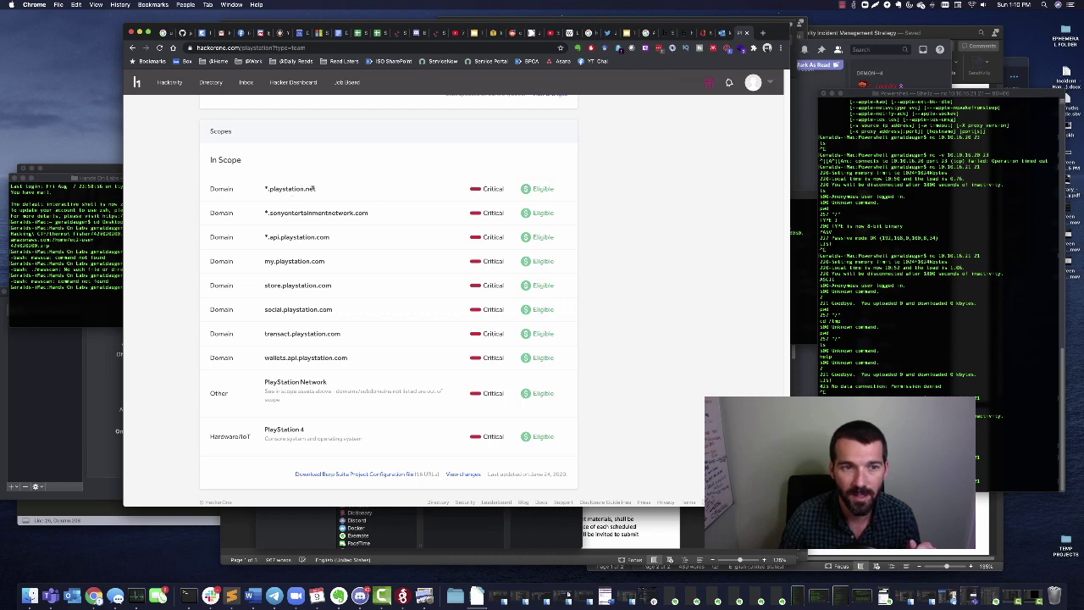
left_click_drag(316, 188, 266, 188)
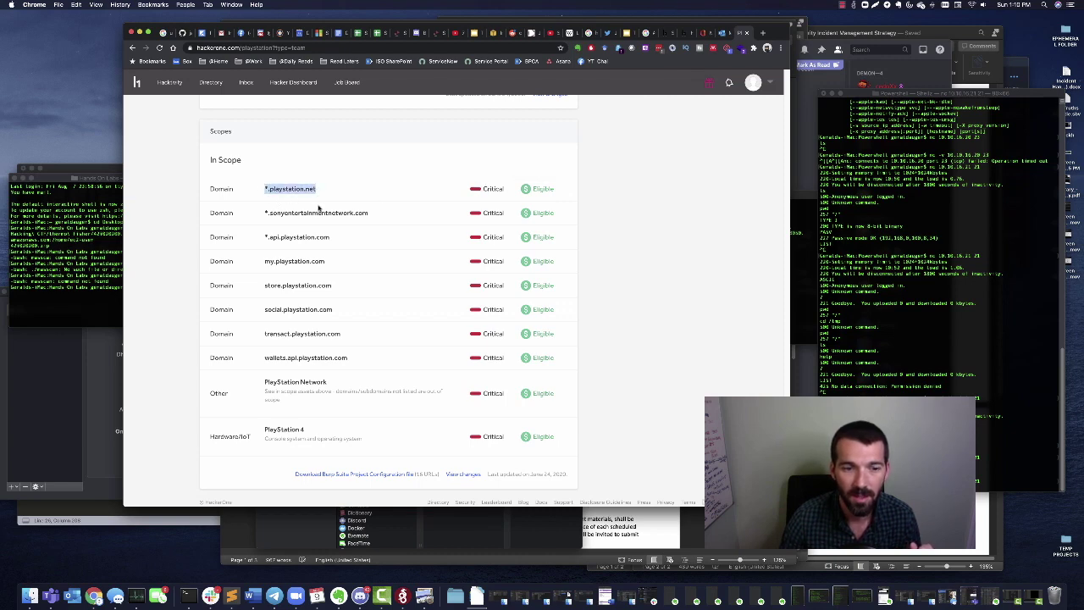
Download the Burp Suite project configuration file as JSON into the Desktop's EPHEMERAL FOLDER
left_click(356, 475)
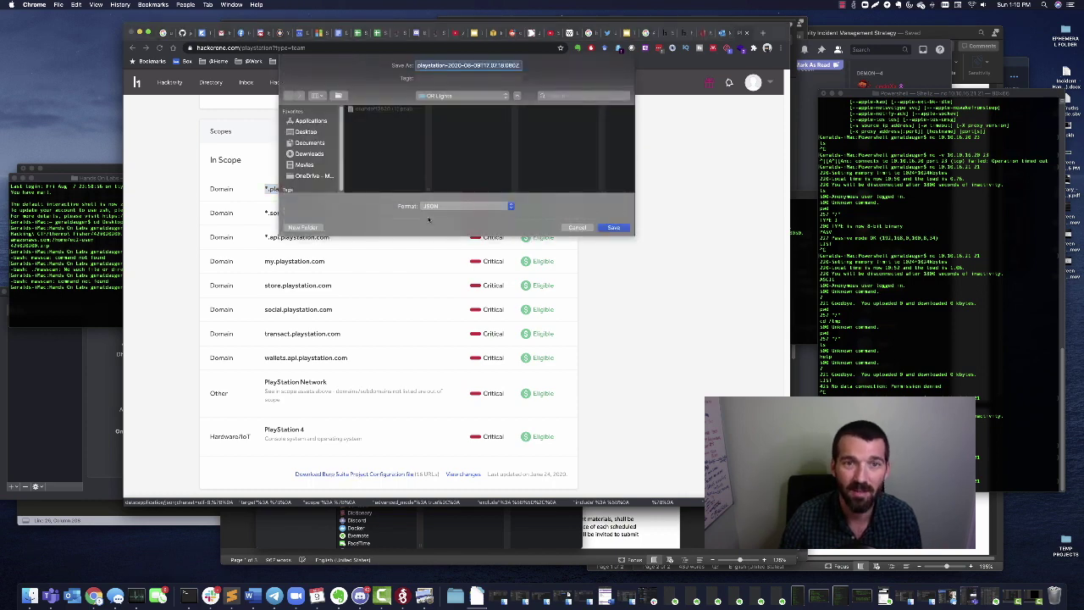
left_click(306, 131)
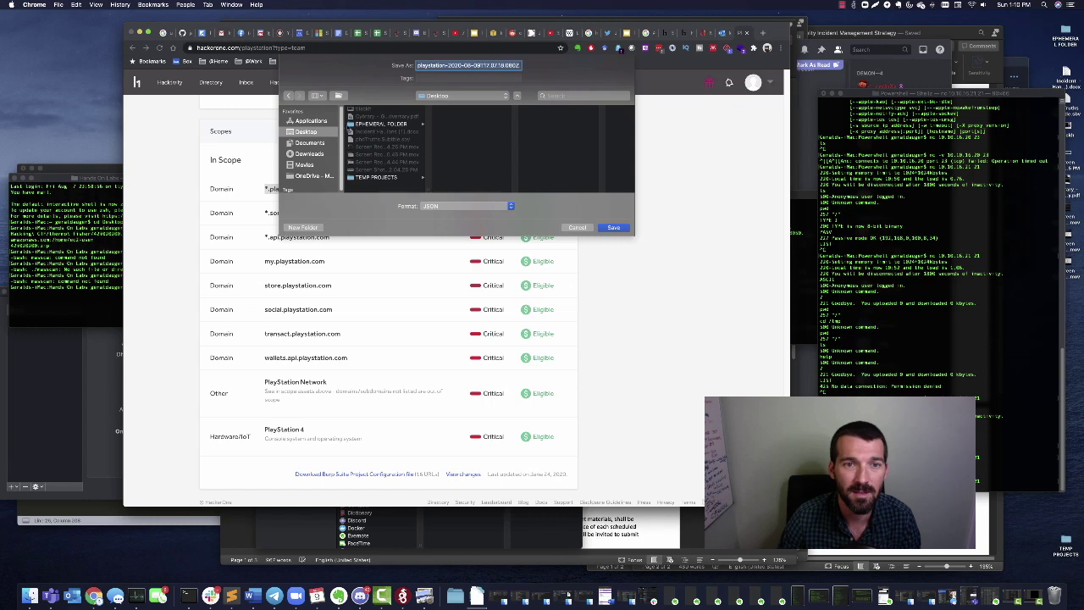
left_click(364, 125)
left_click(614, 231)
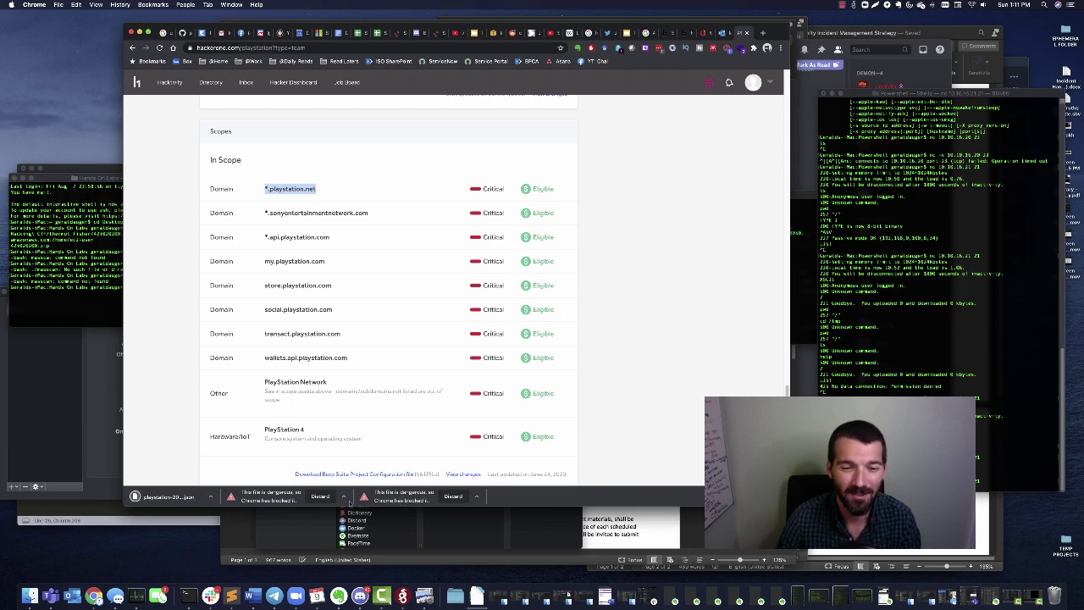
Open the downloaded PlayStation JSON file in Sublime Text, examine its included hosts, ports and protocols, and reposition the file's window
left_click(211, 497)
left_click(253, 507)
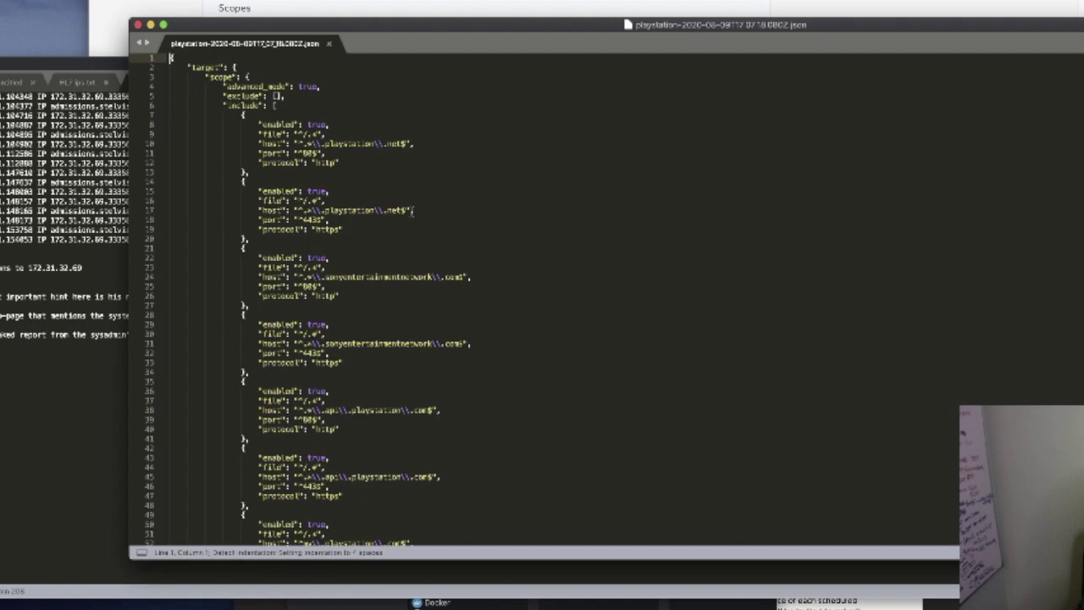
scroll(649, 293, "down", 1)
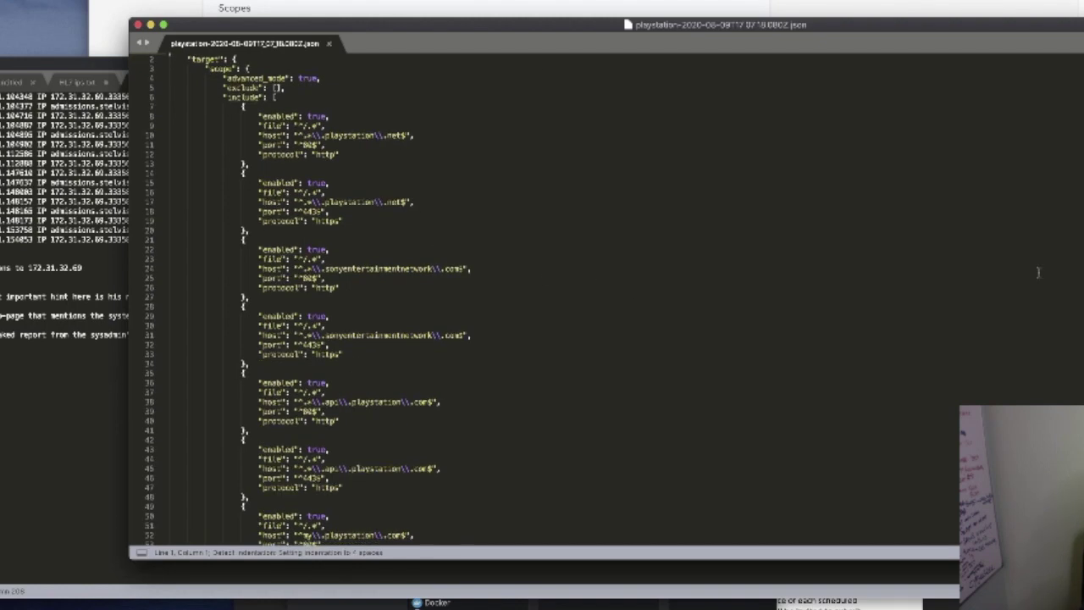
scroll(541, 296, "down", 15)
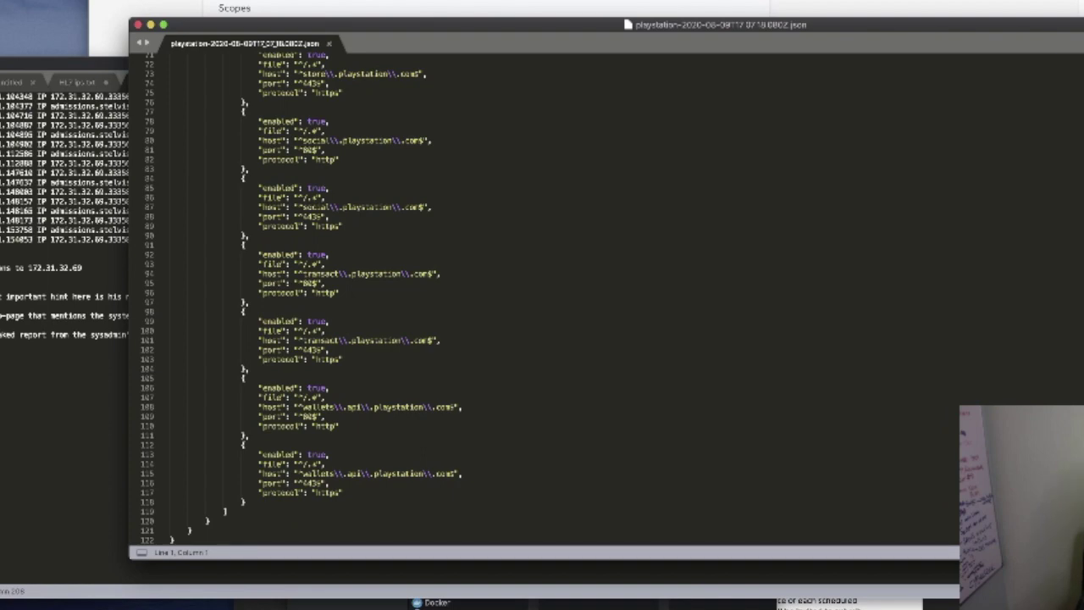
scroll(542, 296, "up", 15)
left_click_drag(497, 31, 352, 28)
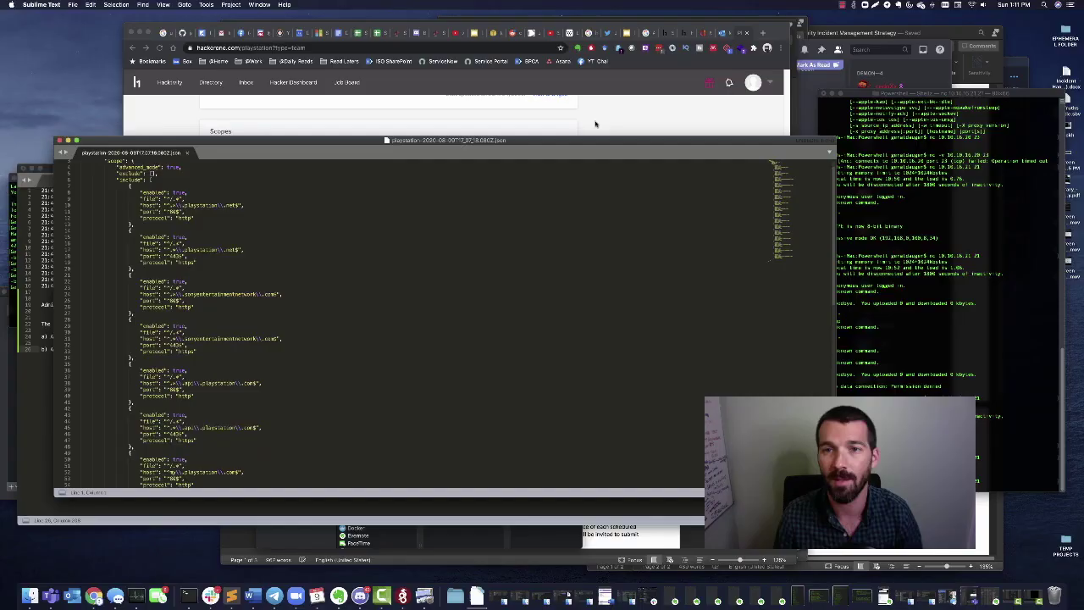
Return to the PlayStation program page in Chrome, review its rewards and policy, and highlight *.playstation.net in the policy's scope list
key("super+Tab")
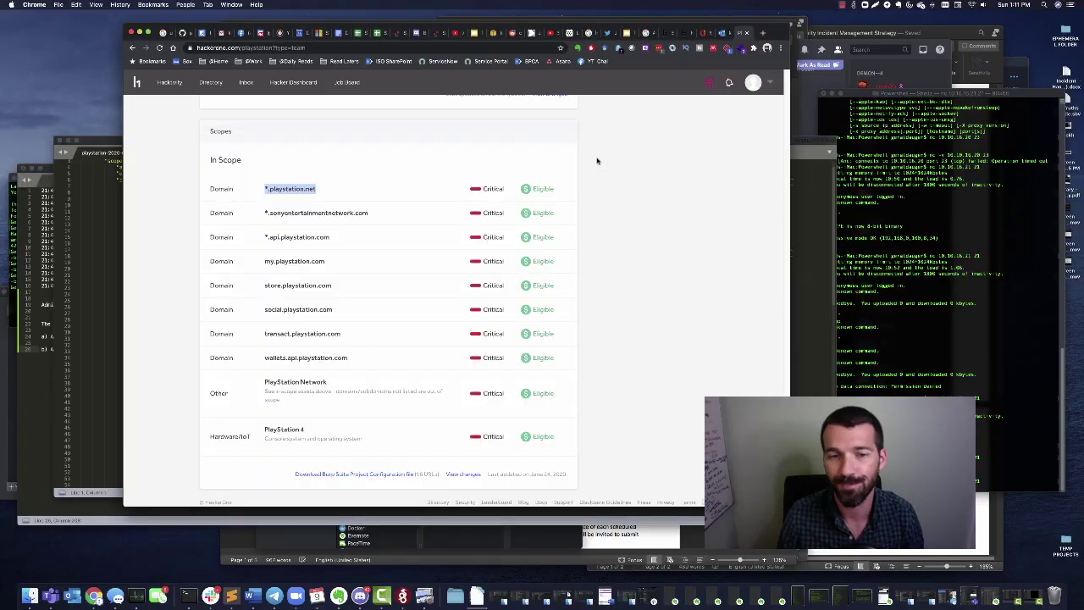
scroll(469, 95, "up", 10)
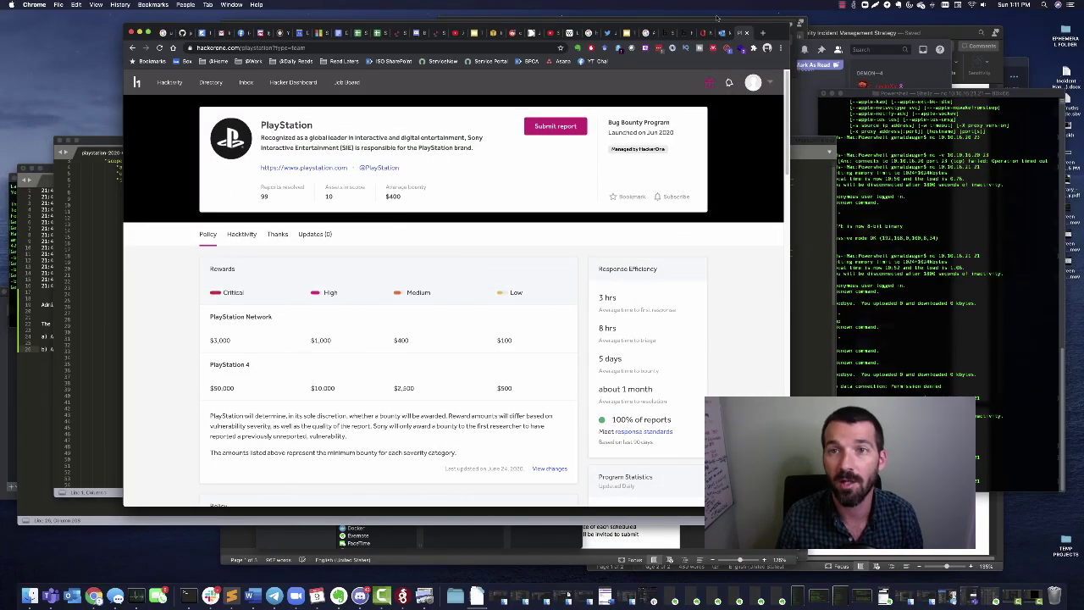
key("super+Tab")
key("super+Tab")
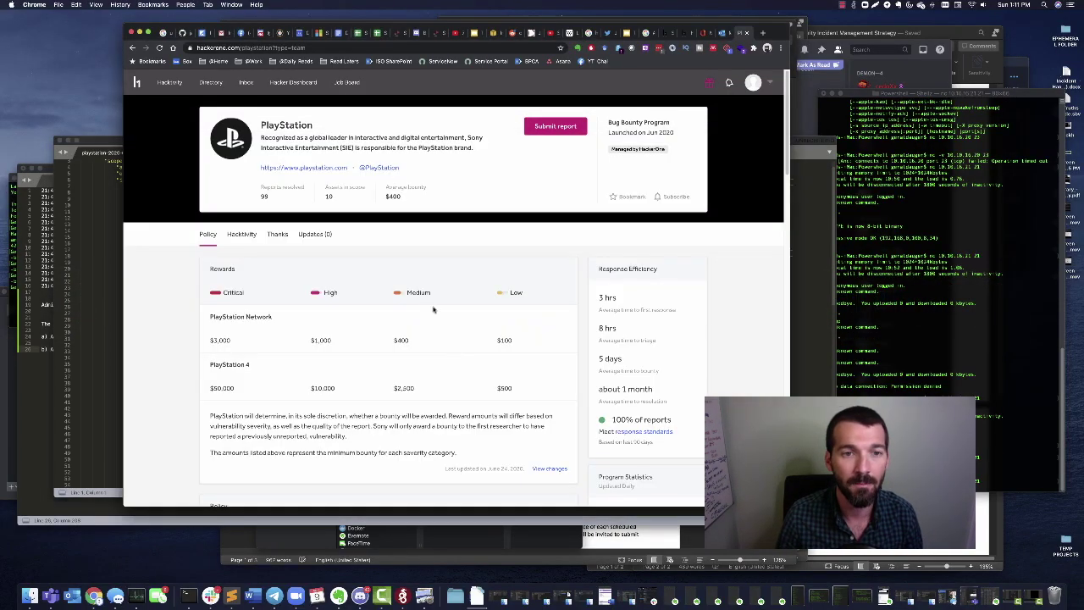
scroll(408, 449, "down", 6)
scroll(262, 333, "up", 4)
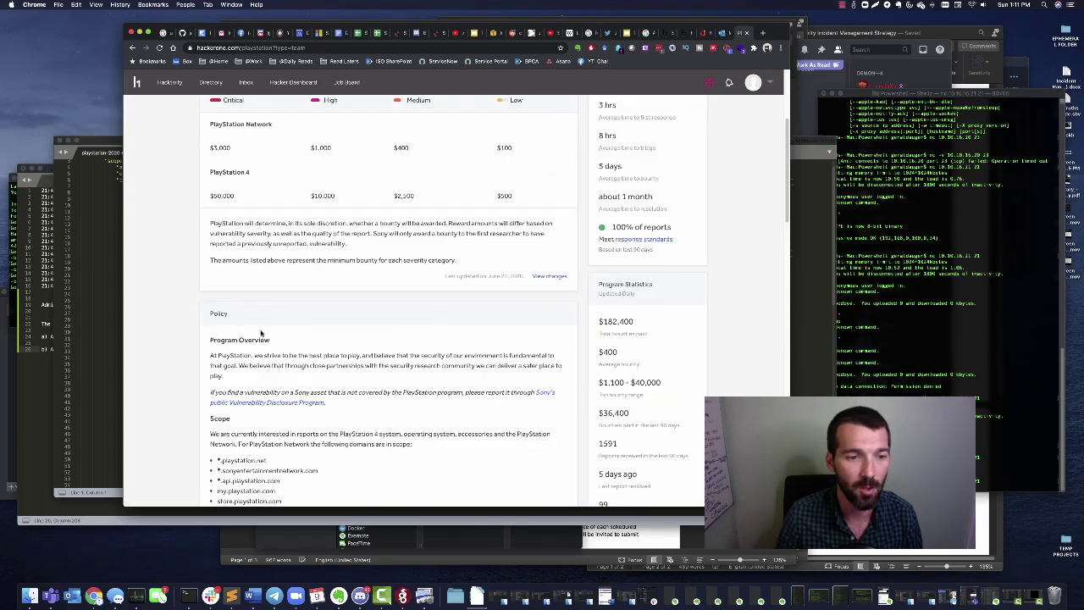
scroll(238, 418, "down", 2)
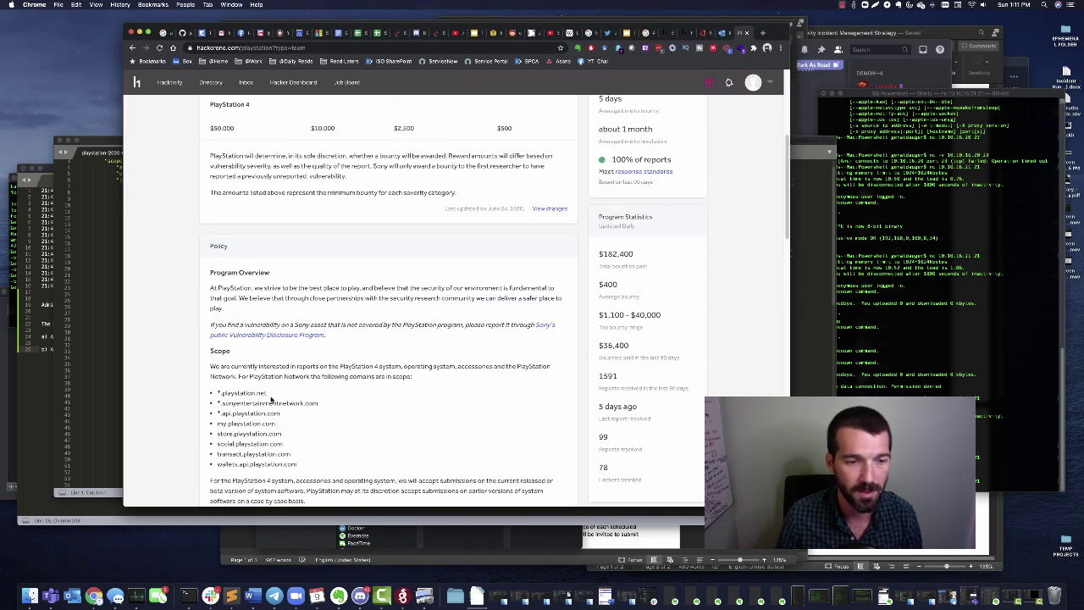
left_click_drag(271, 398, 217, 391)
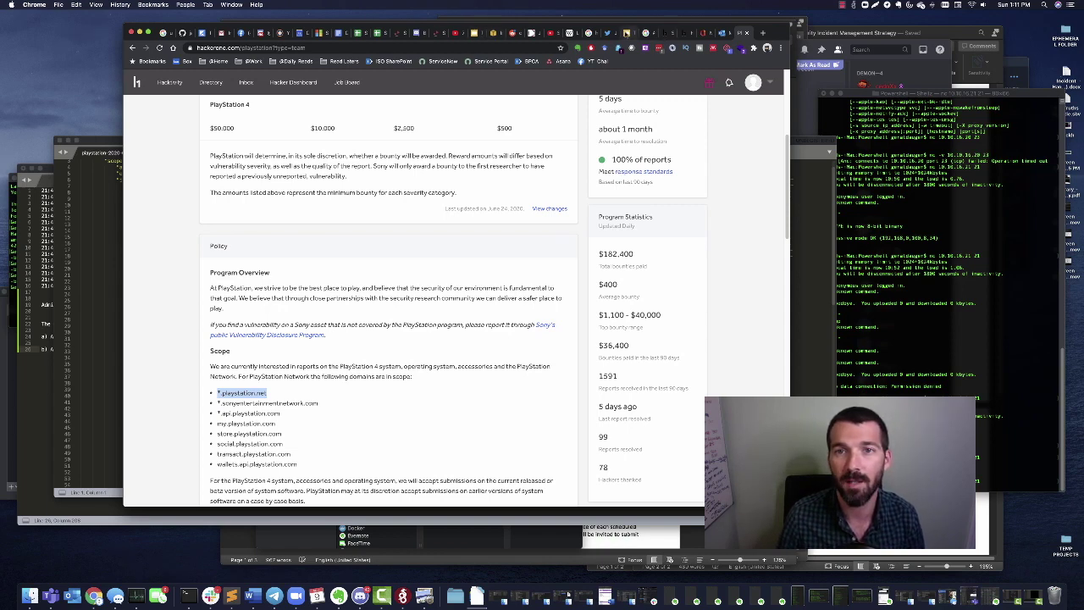
Open the TBHMv4 Recon slide deck and view the title, TBHM v4, Project Tracking and two Tesla mind map slides
left_click(627, 35)
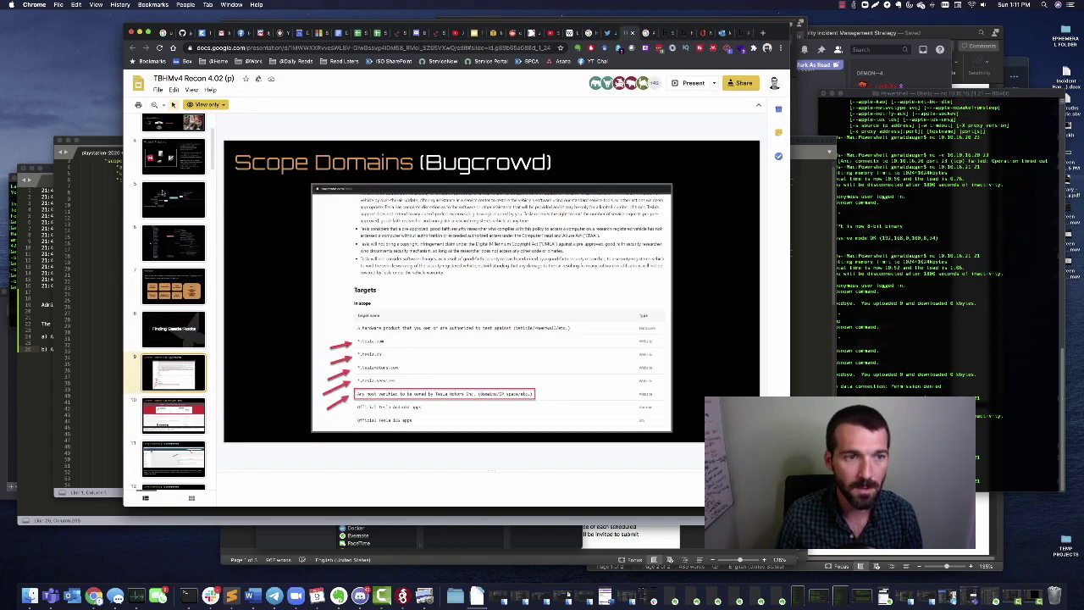
left_click(165, 196)
scroll(166, 199, "up", 3)
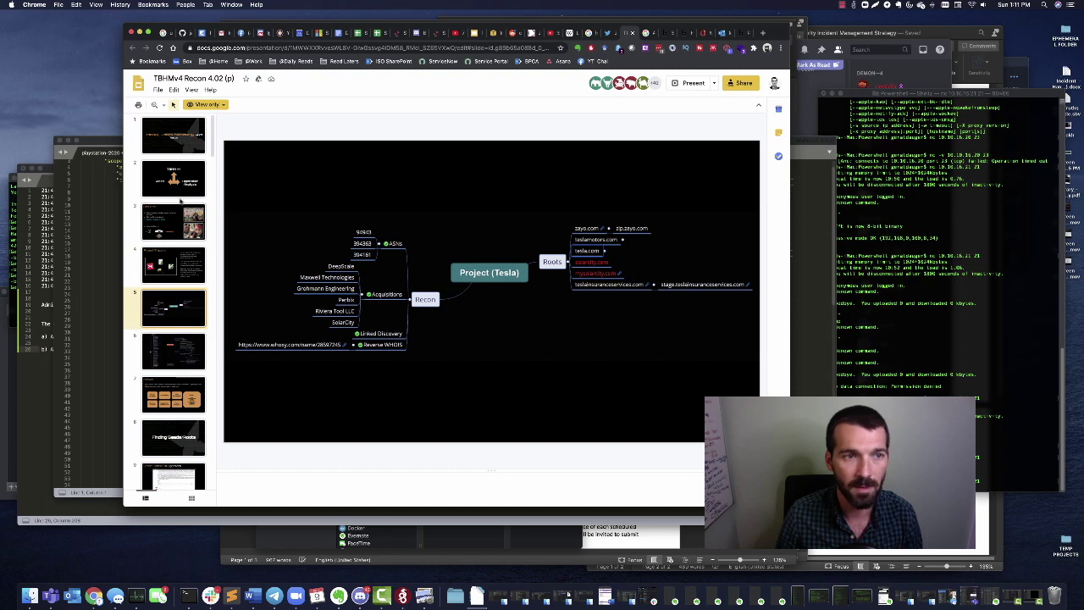
left_click(172, 148)
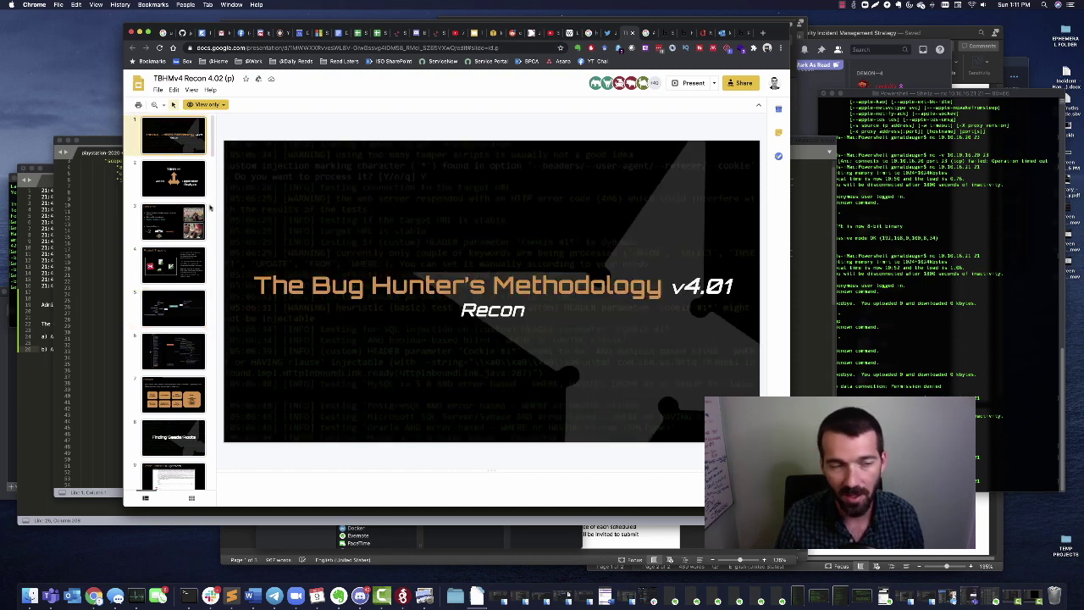
left_click(174, 193)
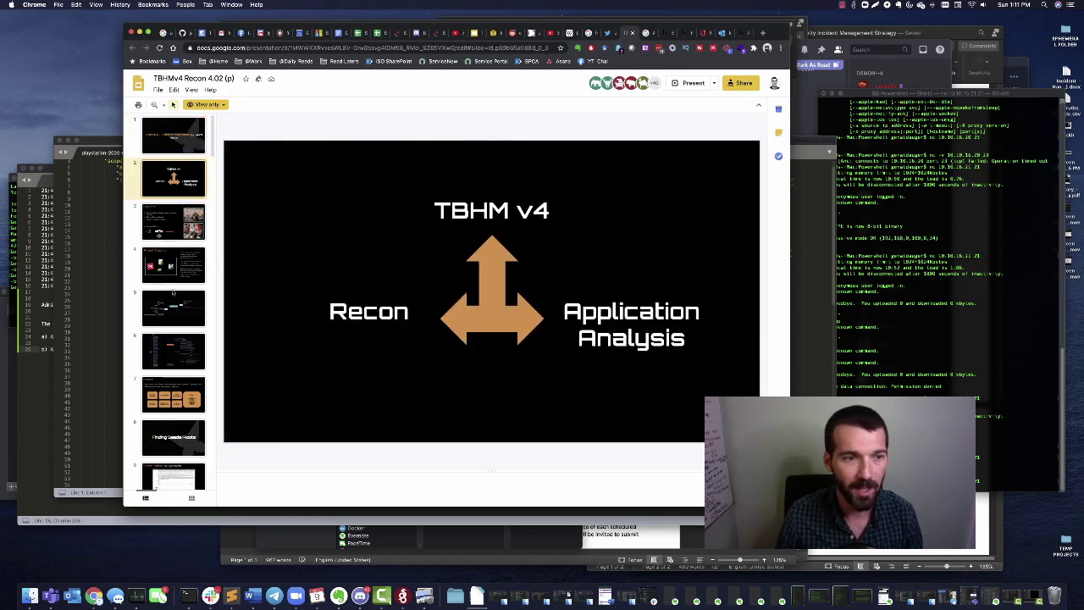
left_click(175, 269)
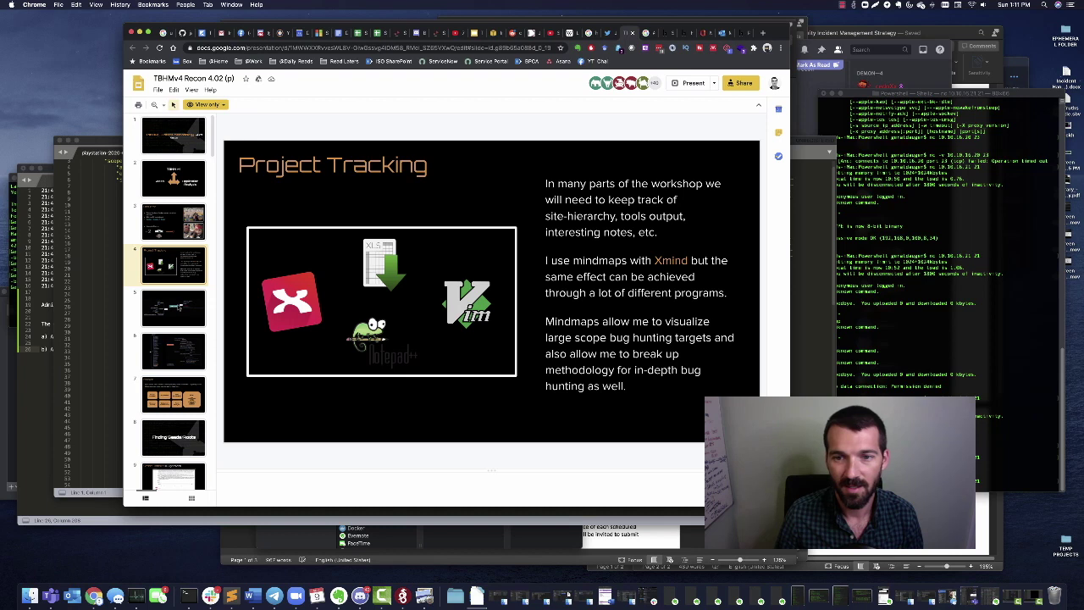
left_click(179, 309)
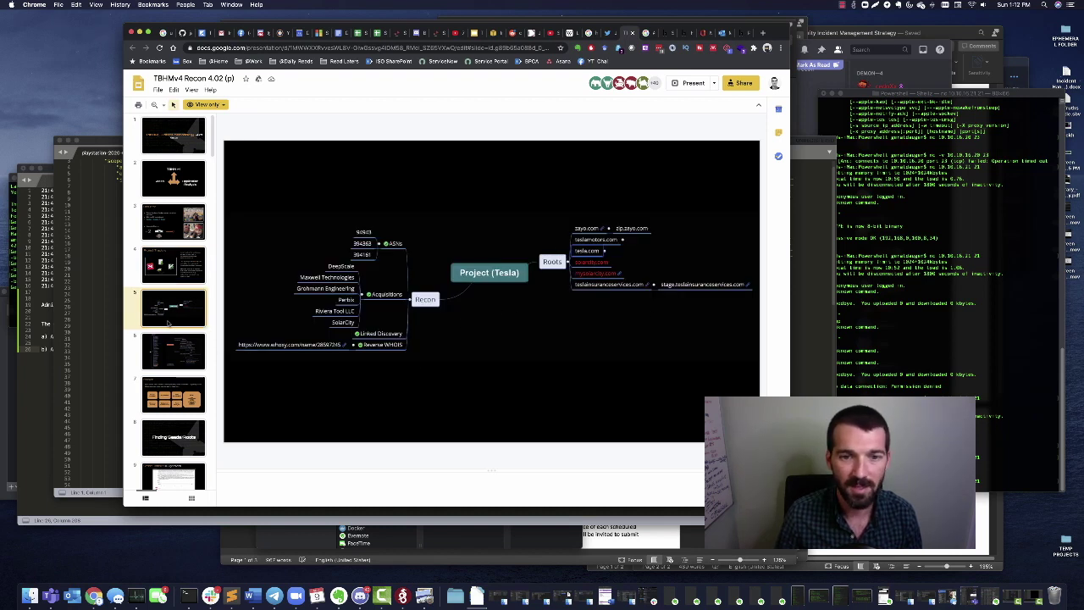
left_click(169, 345)
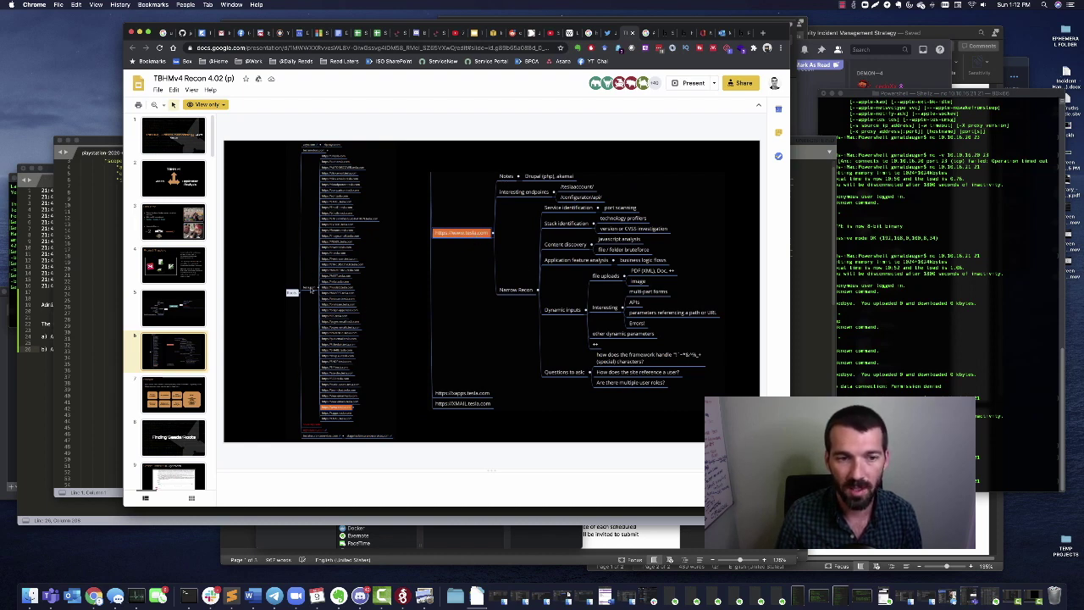
Switch to the Kali SSH session in Terminal and list the current directory's contents
key("super+Tab")
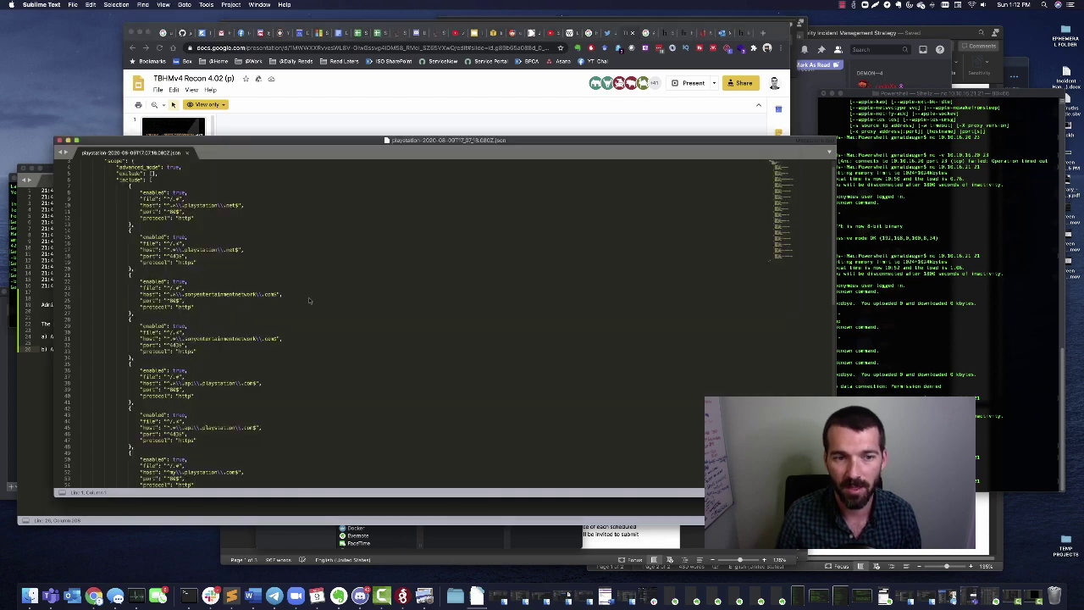
left_click(480, 23)
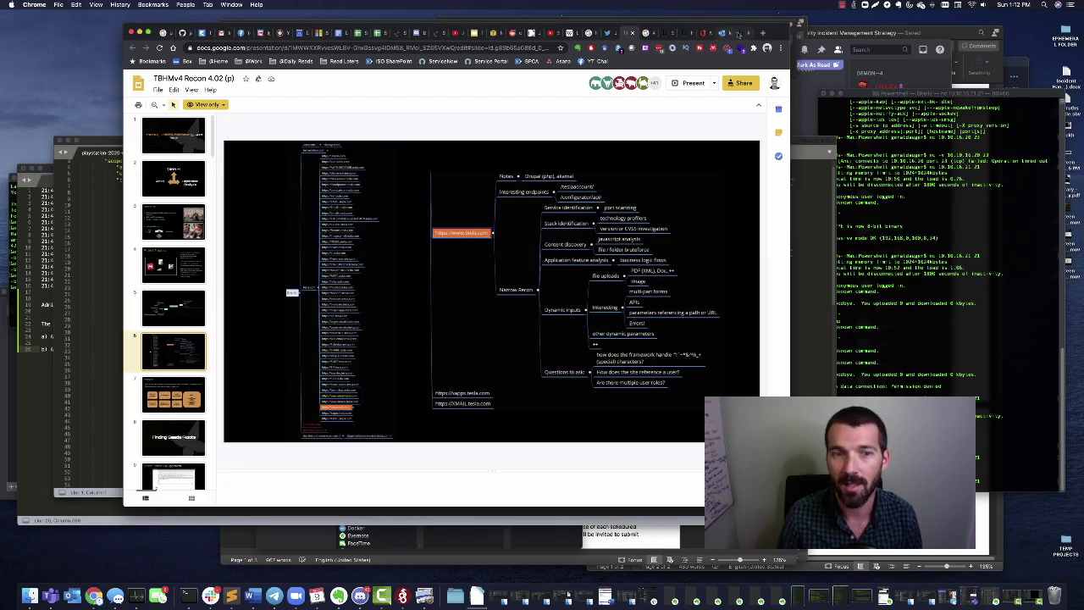
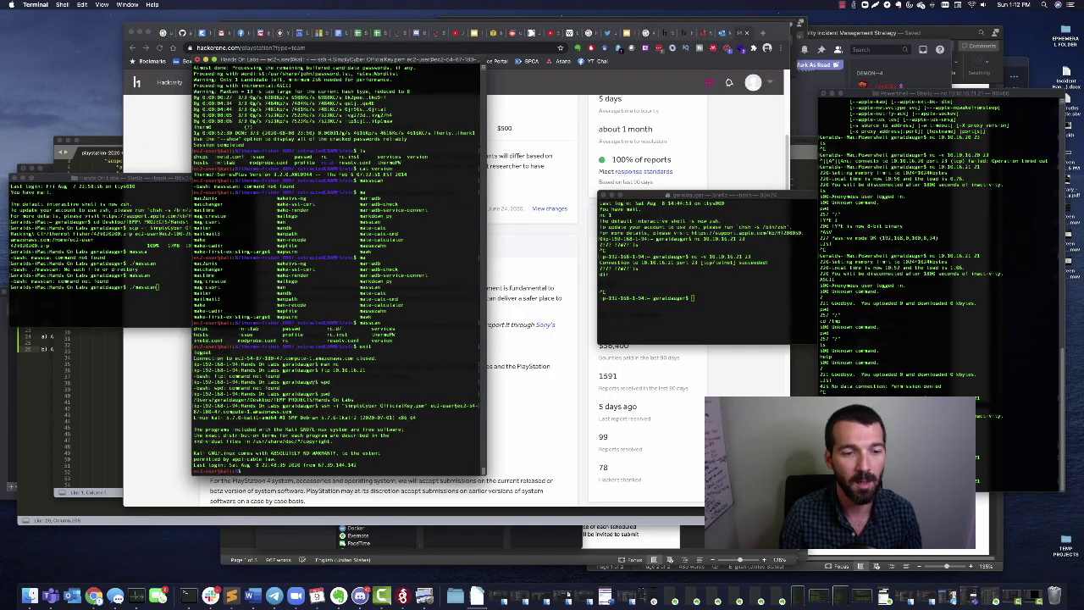
type("ls")
key("Return")
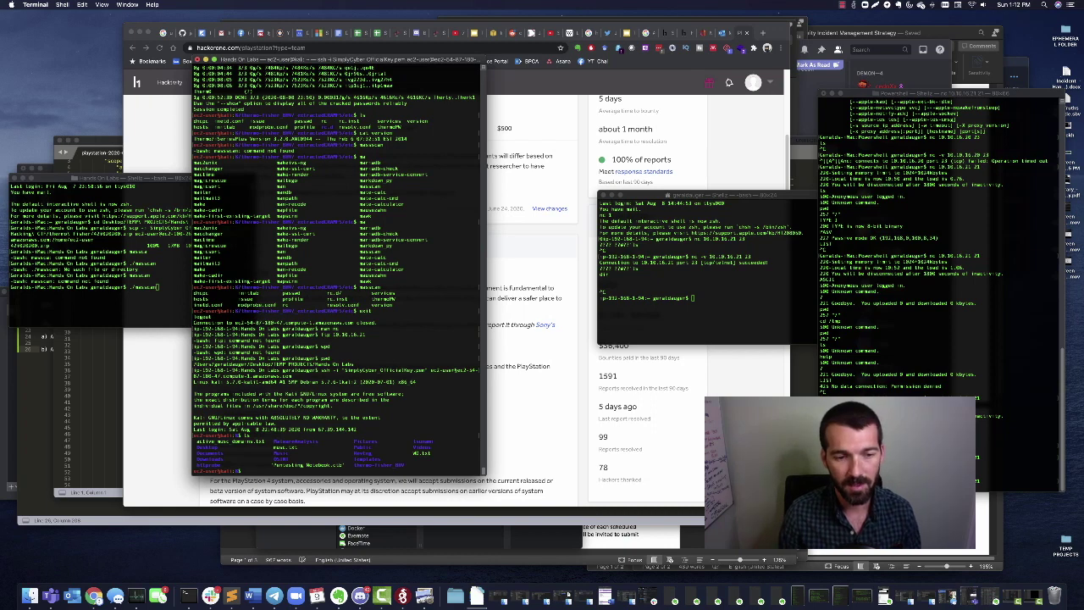
Run amass without arguments to show its usage, clear the terminal and run amass again
type("amass")
key("Return")
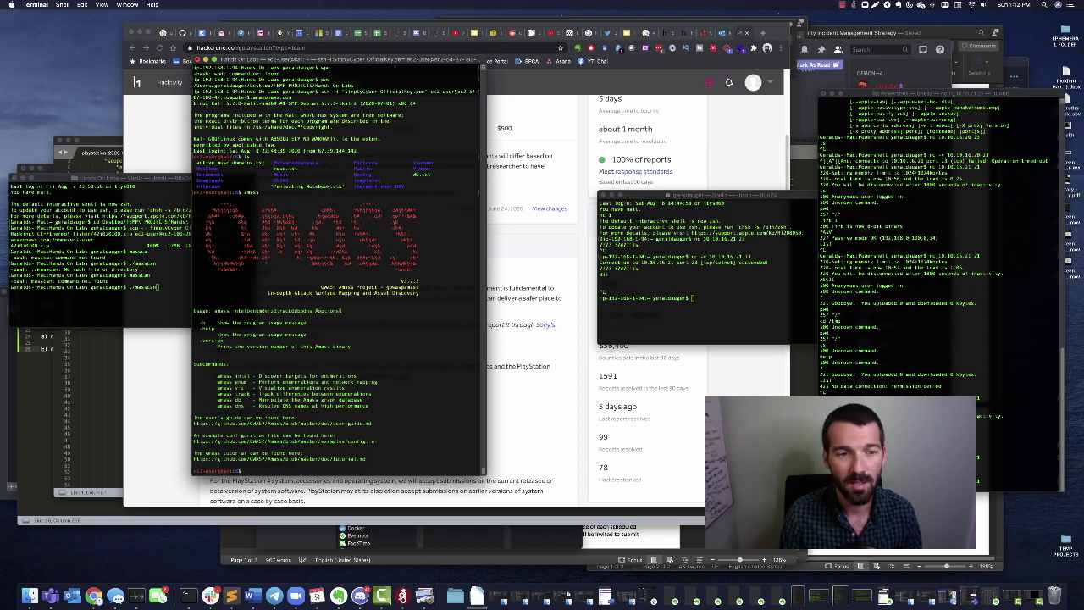
type("clear")
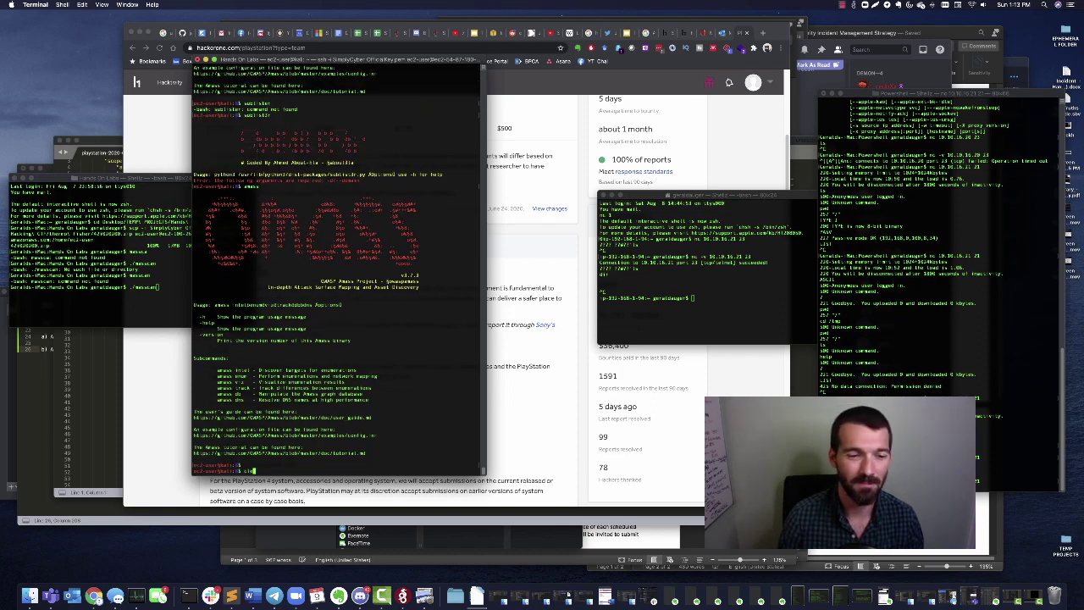
key("Return")
type("amass")
key("Return")
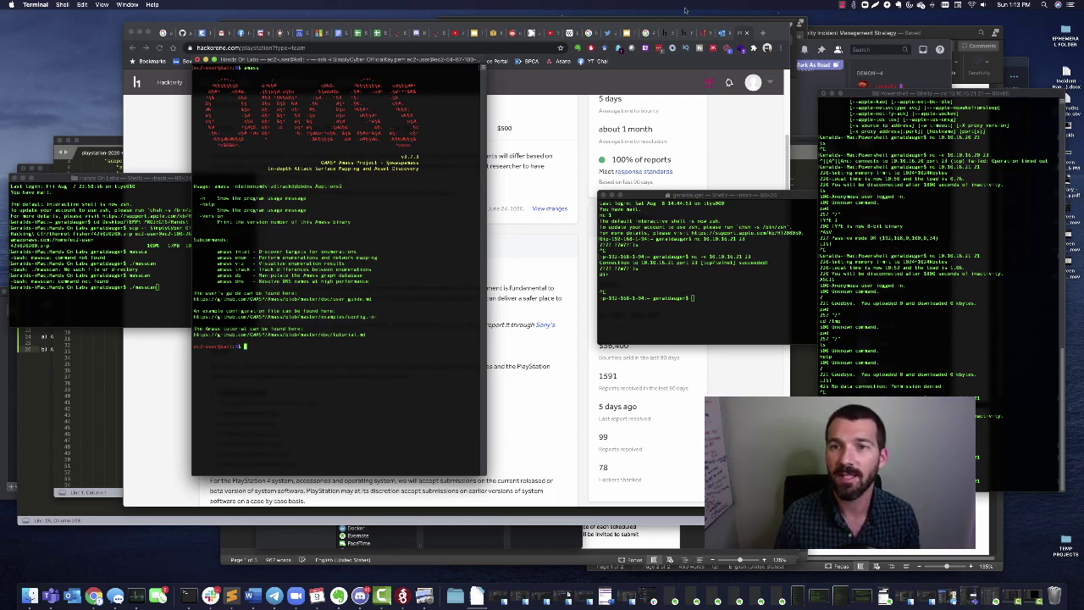
Switch to Chrome's YouTube page, search for "amass tutorial" and look through the resulting videos
left_click(532, 48)
key("ctrl+Tab")
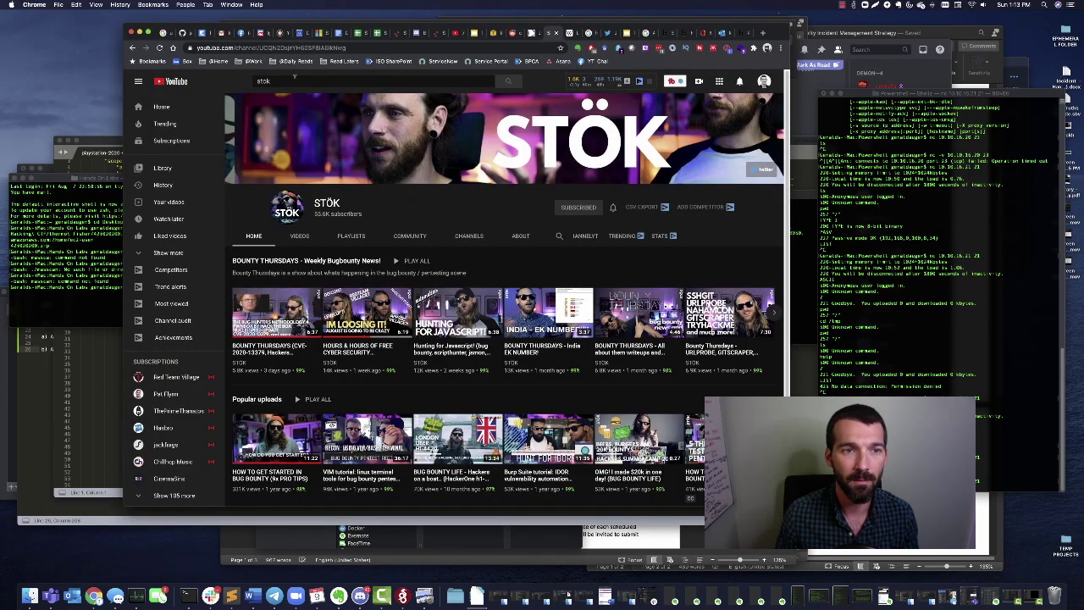
type("/")
type("amass")
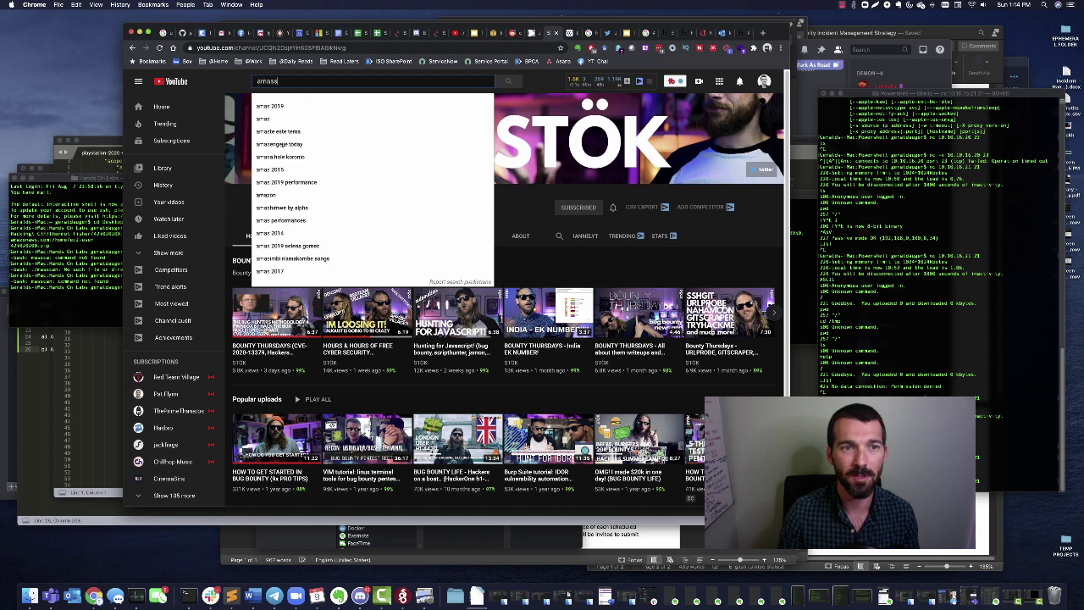
type(" tutorial")
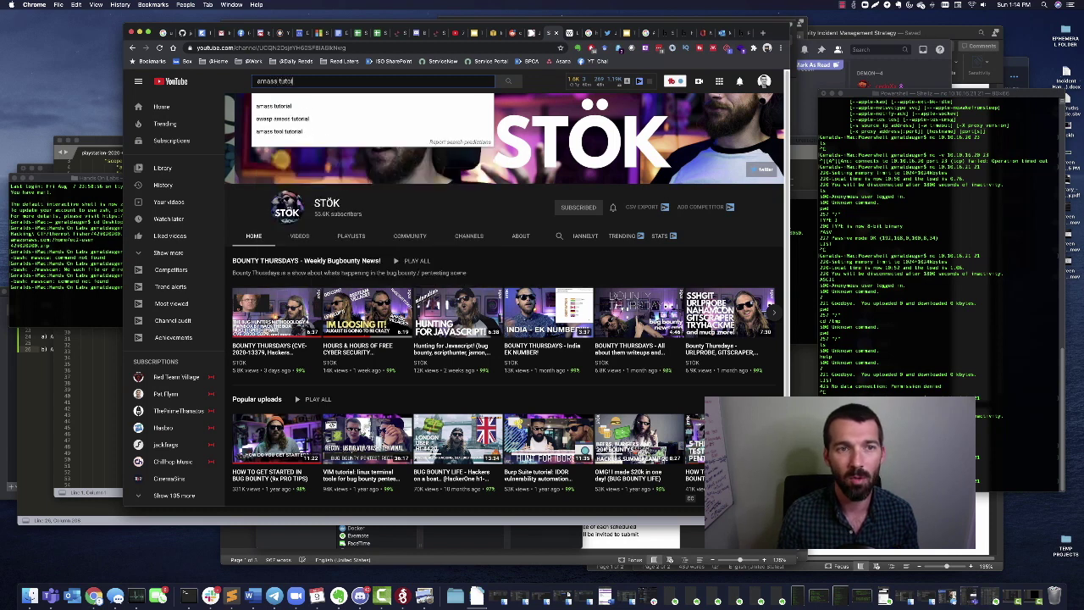
key("Return")
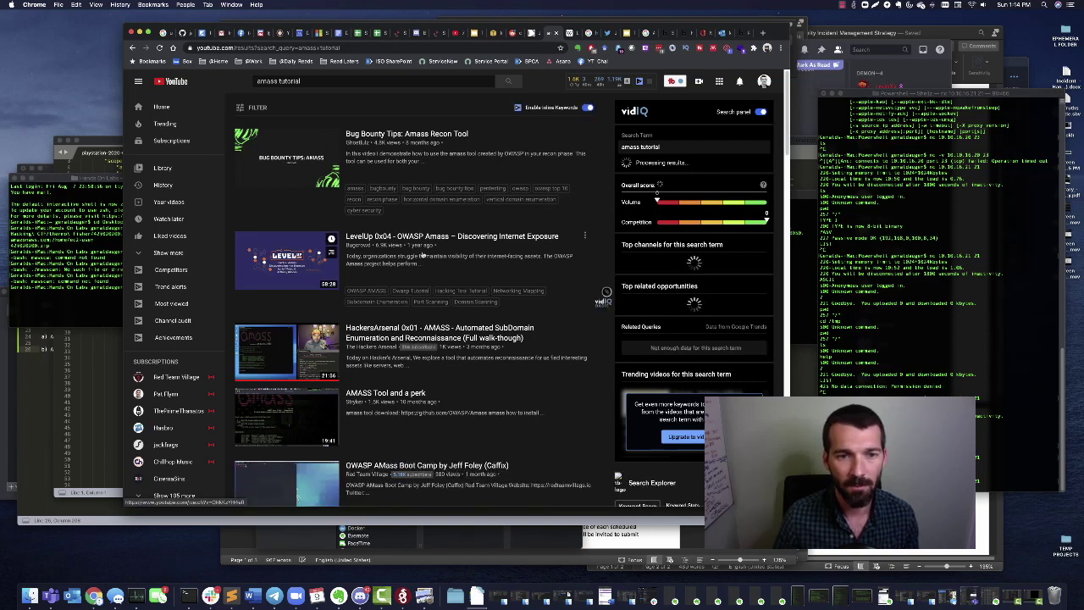
scroll(423, 254, "down", 1)
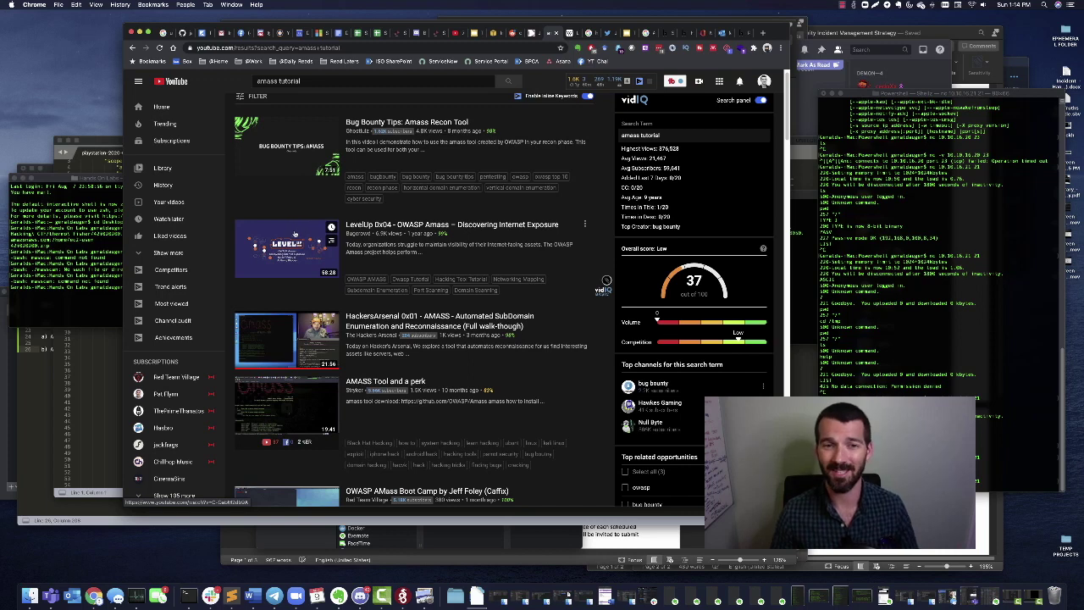
scroll(297, 235, "down", 2)
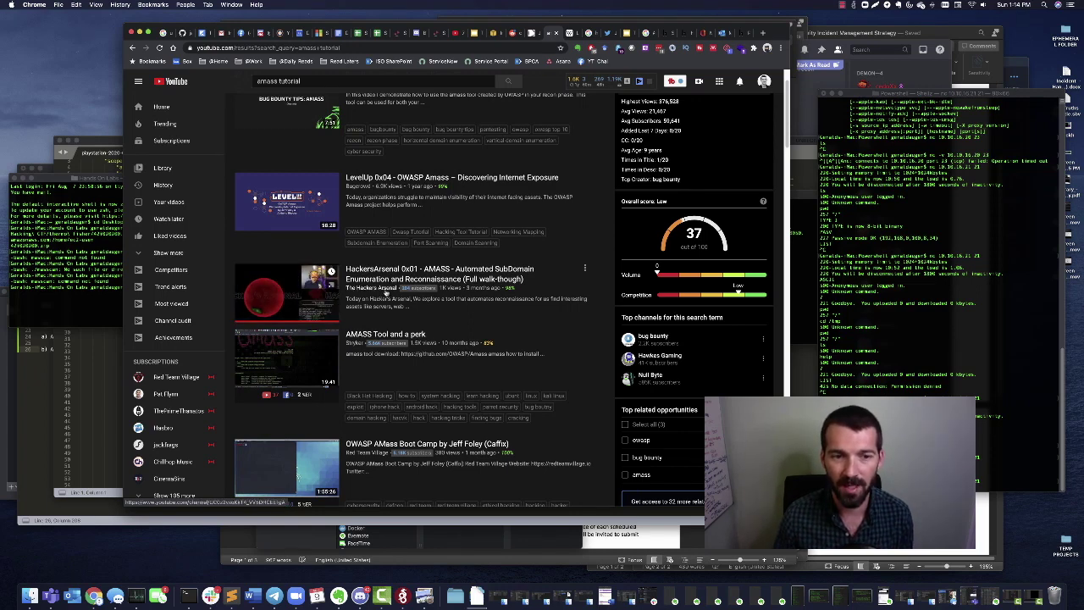
scroll(364, 315, "down", 2)
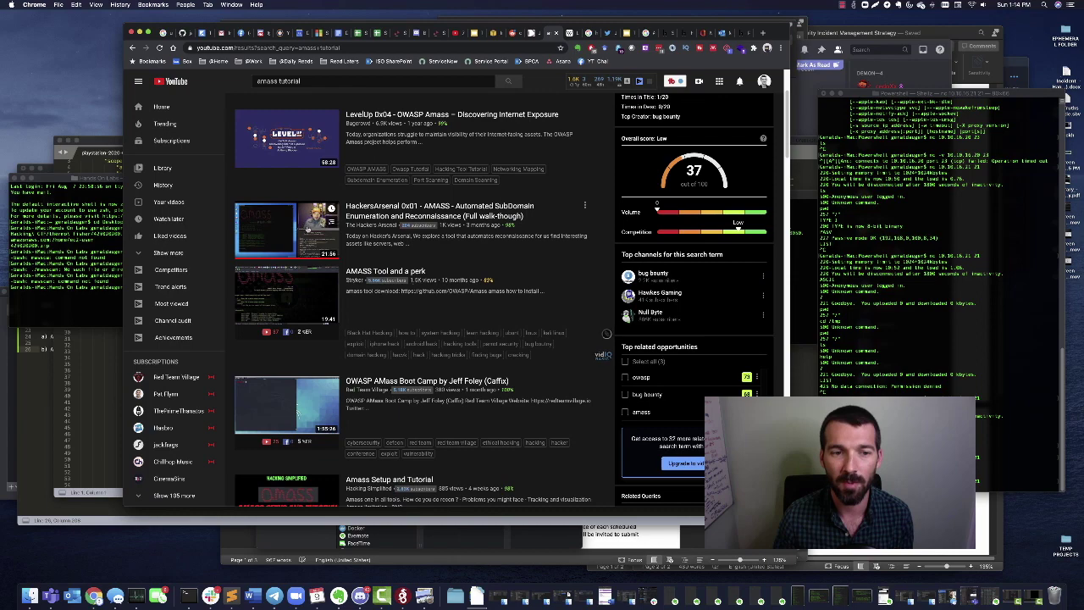
scroll(385, 336, "down", 5)
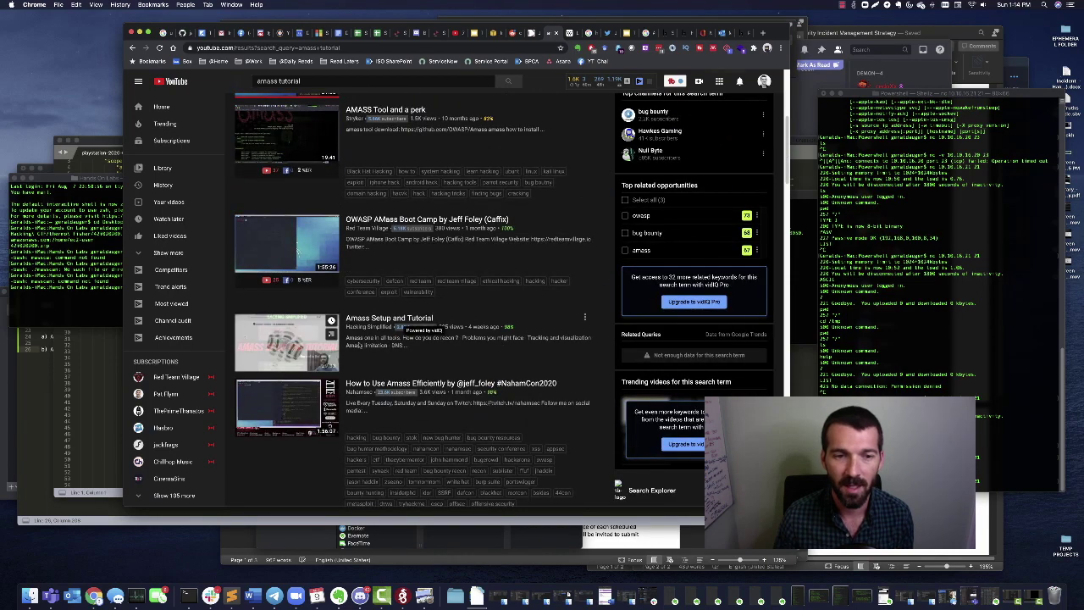
scroll(423, 361, "up", 9)
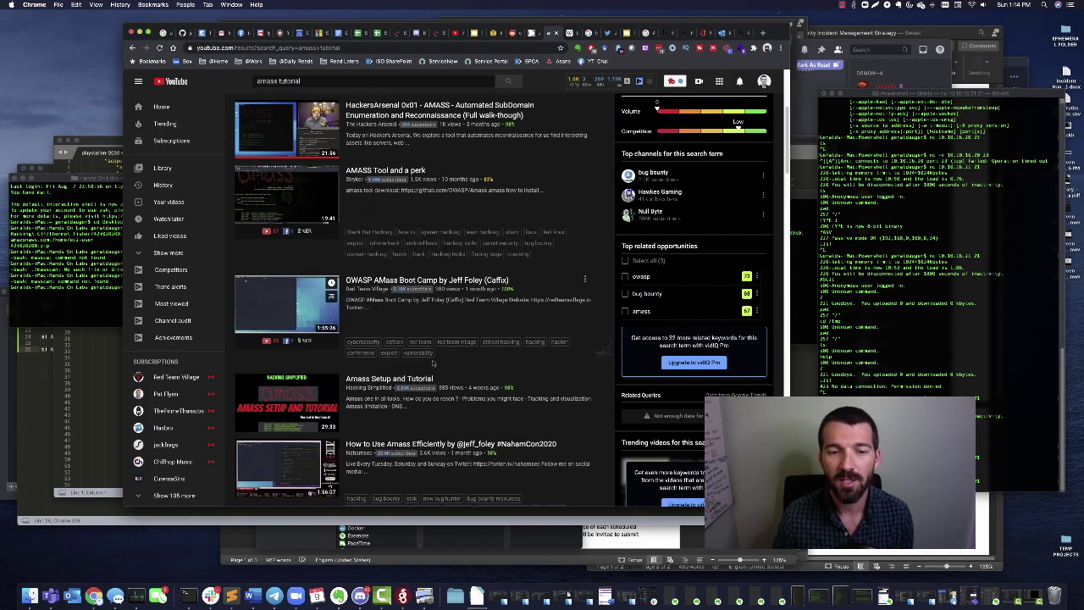
Replace amass in the YouTube query and search for "sublist3r tutorial"
double_click(278, 80)
type("subl")
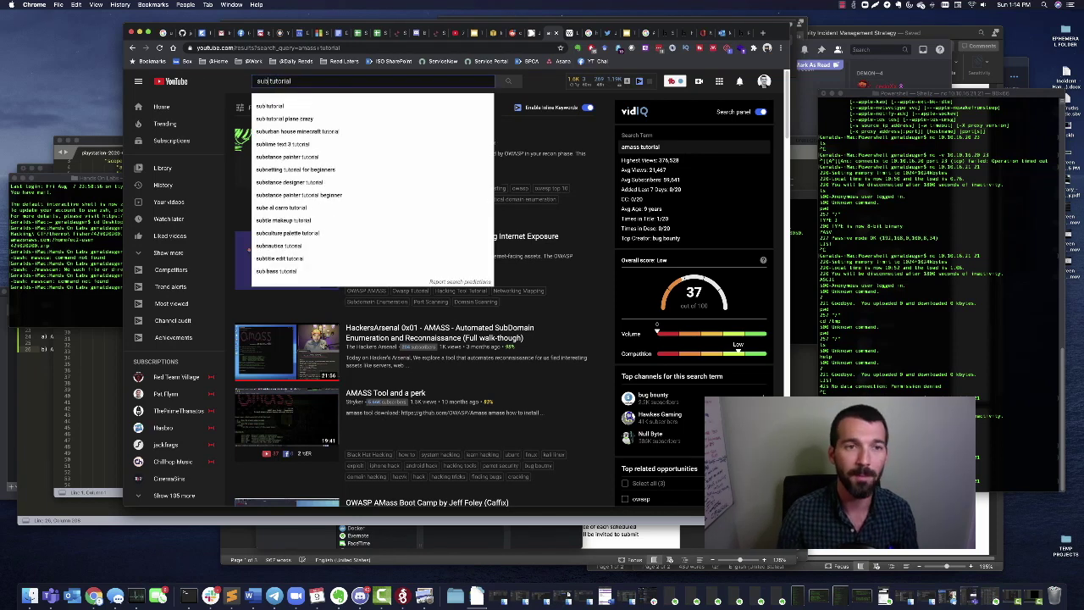
type("ist3r")
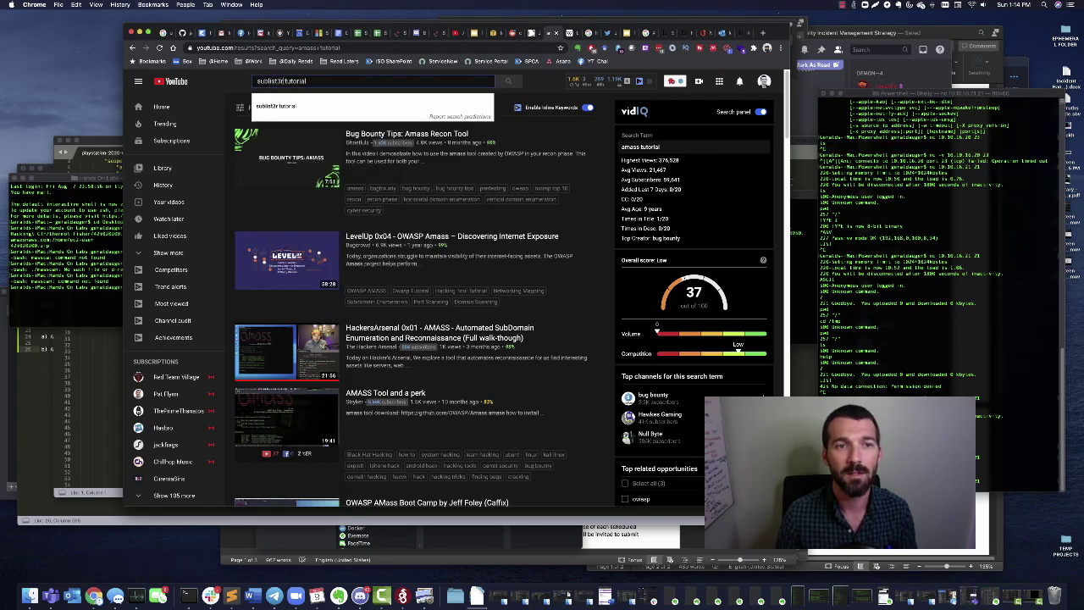
key("Return")
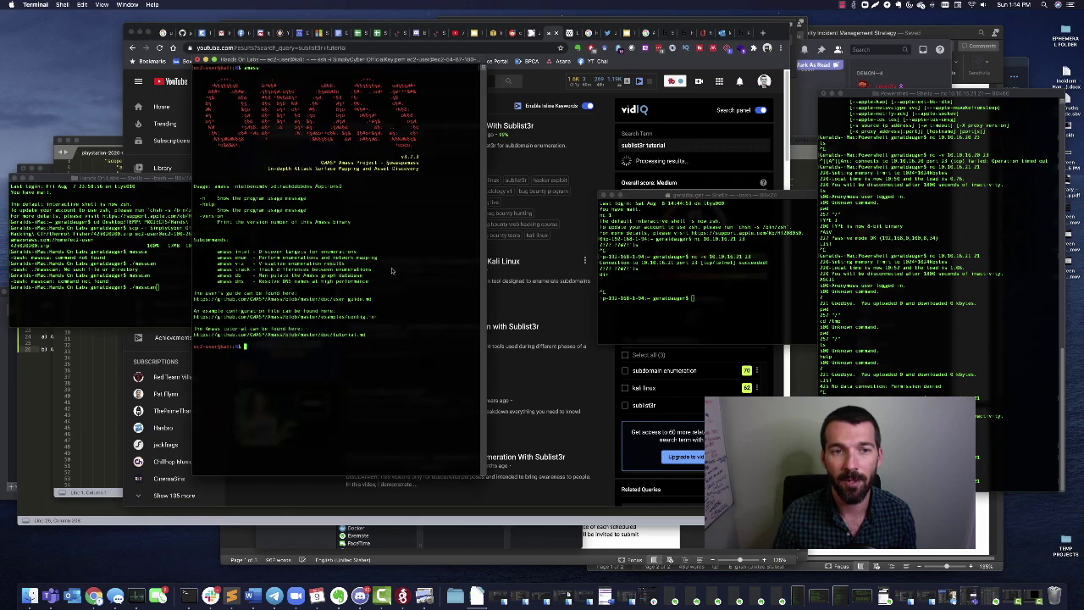
Revisit the TBHMv4 Recon slides, then run sublist3r and nikto without arguments in the Kali terminal to show their usage
left_click(629, 33)
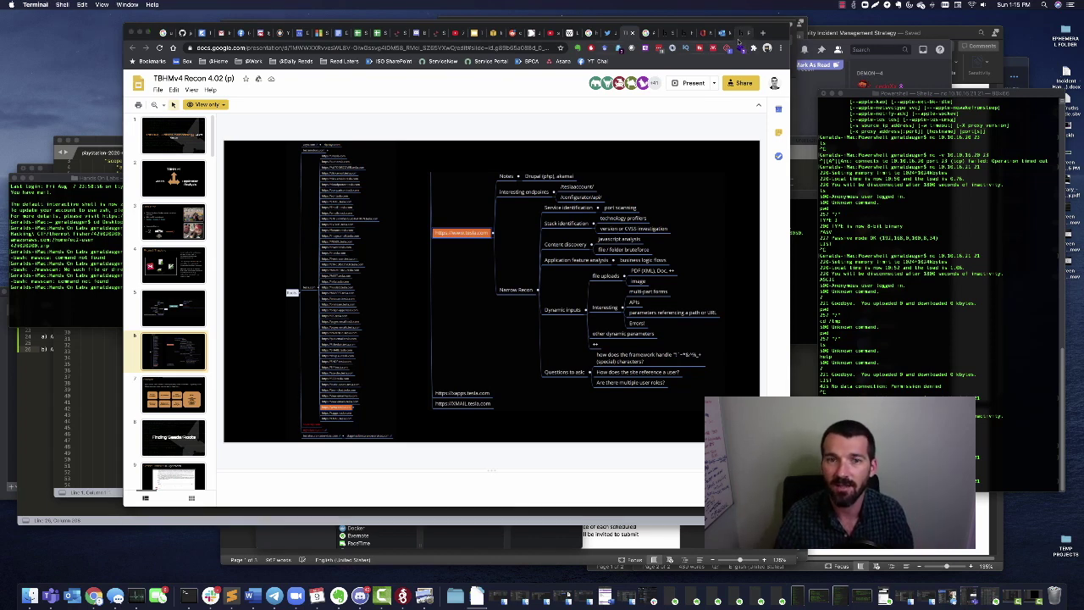
key("super+Tab")
type("sudo ssh")
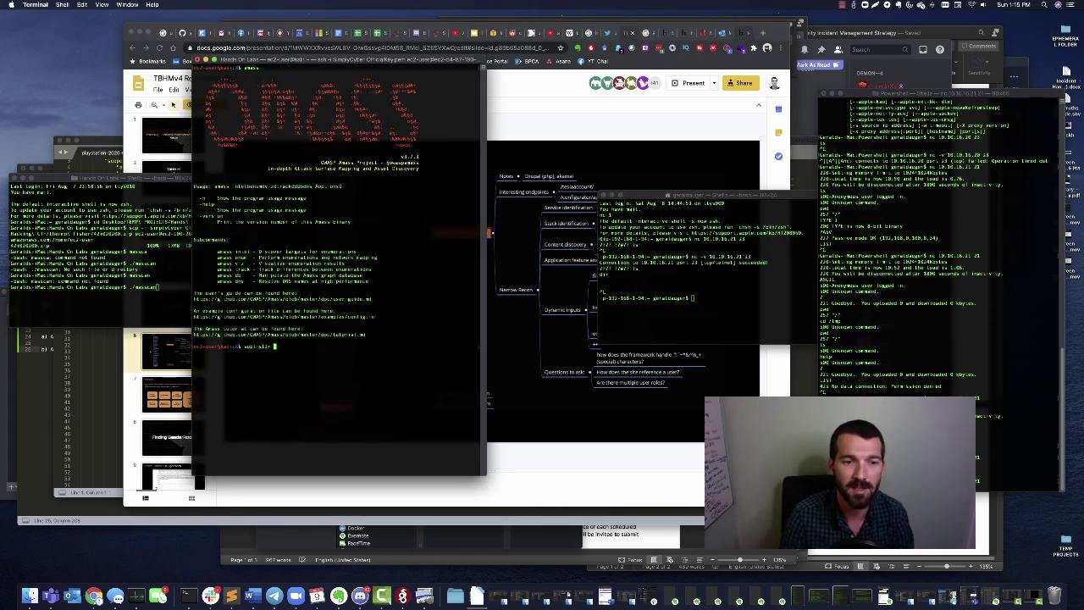
key("Return")
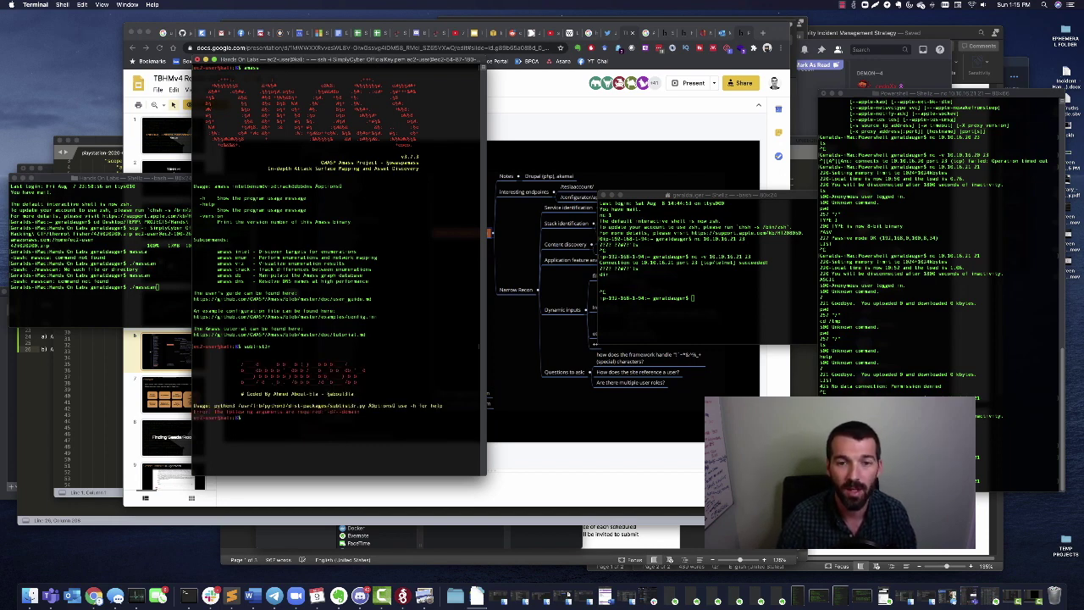
type("amass")
key("Return")
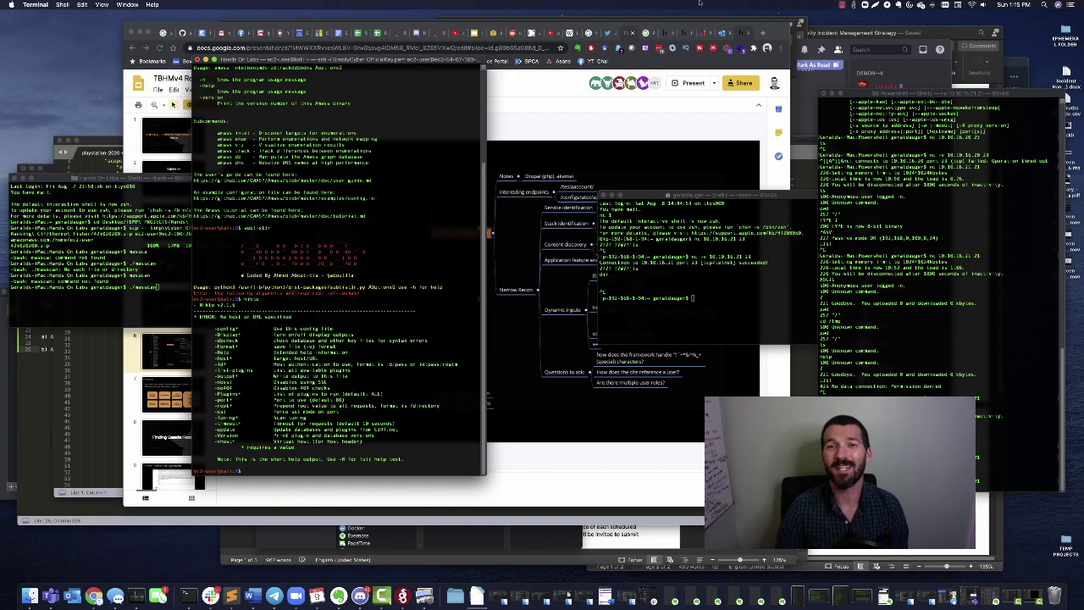
Return to the PlayStation program page and review its scope, rewards, in-scope assets and out-of-scope vulnerabilities
left_click(743, 32)
left_click(743, 32)
scroll(498, 266, "down", 3)
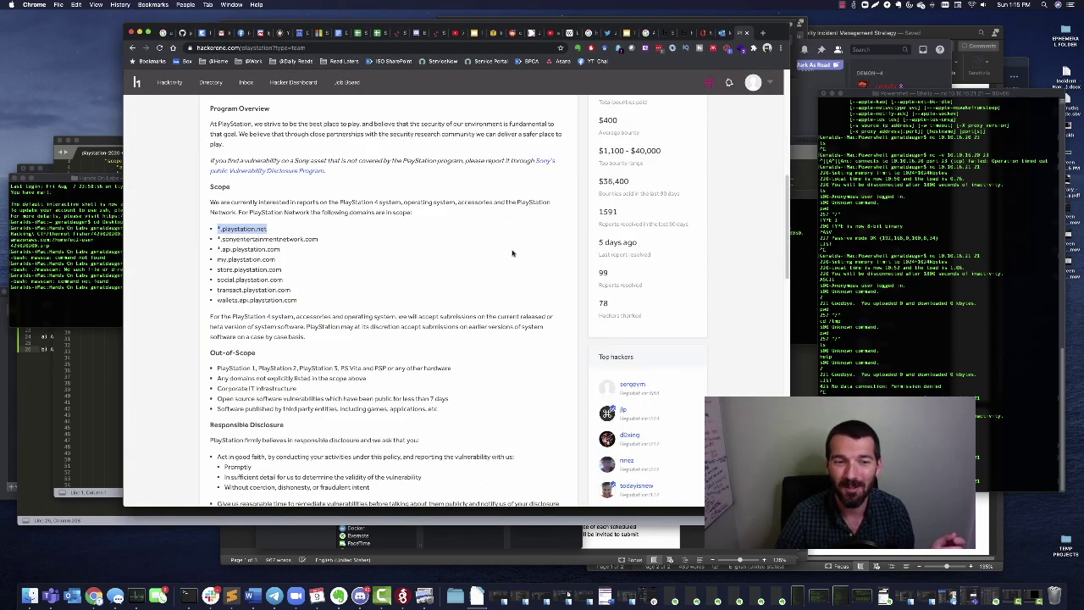
scroll(498, 265, "up", 6)
scroll(498, 266, "up", 1)
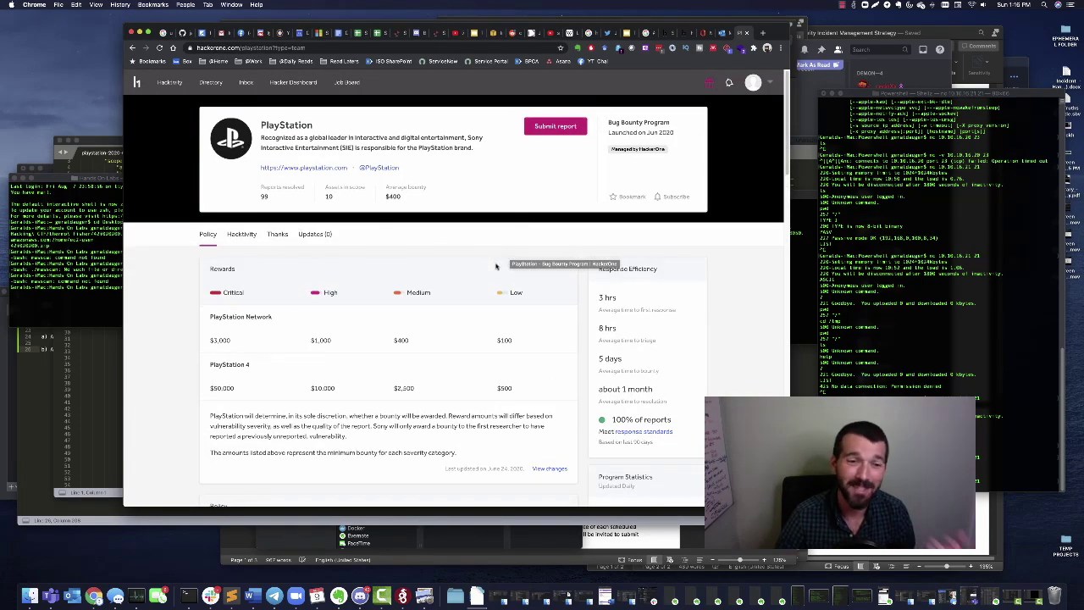
scroll(496, 265, "down", 15)
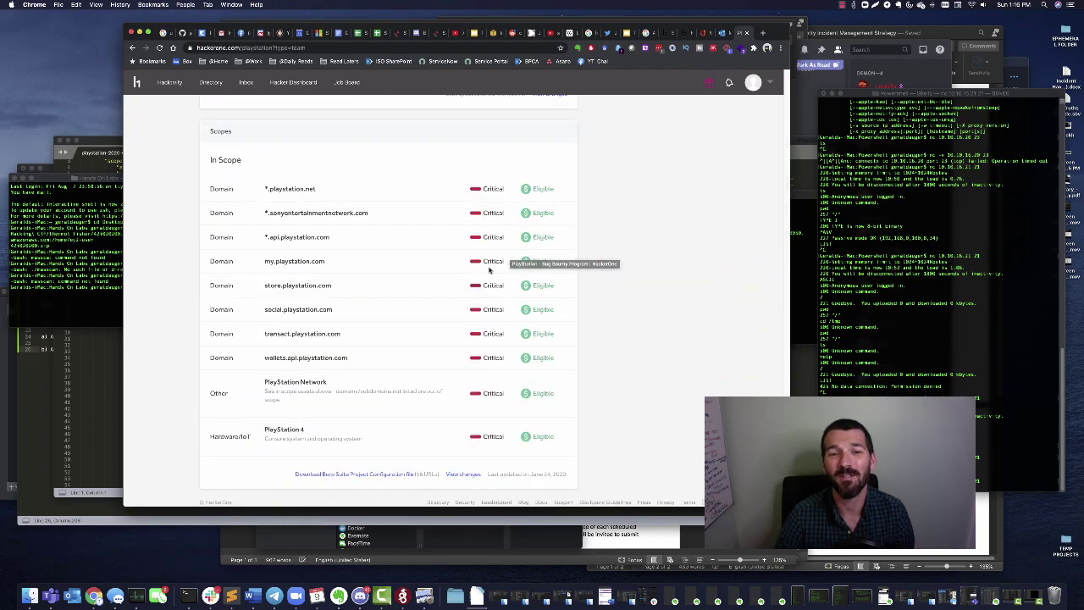
scroll(488, 270, "up", 5)
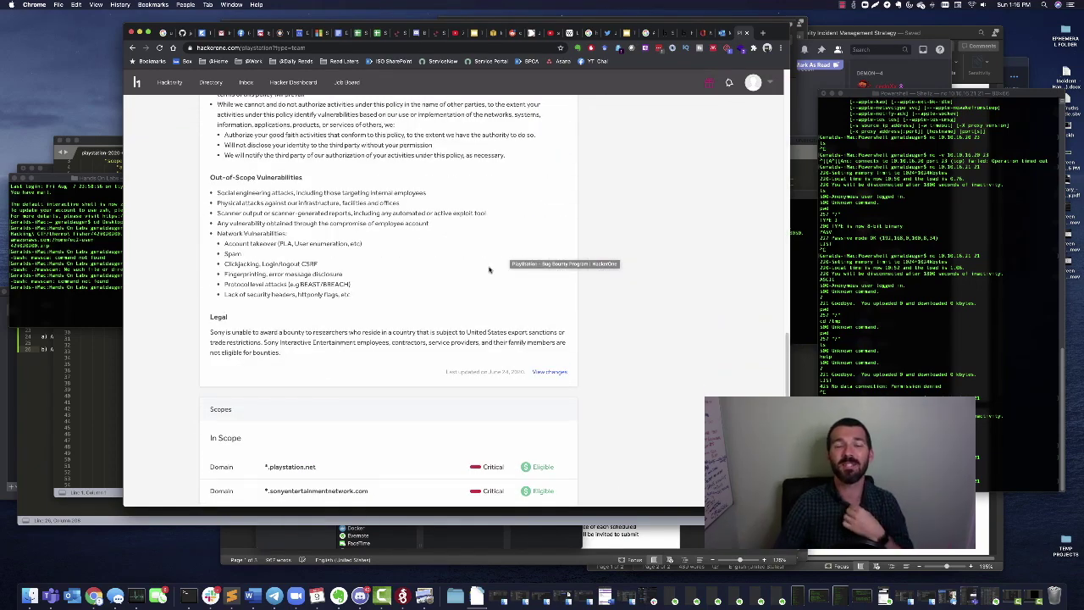